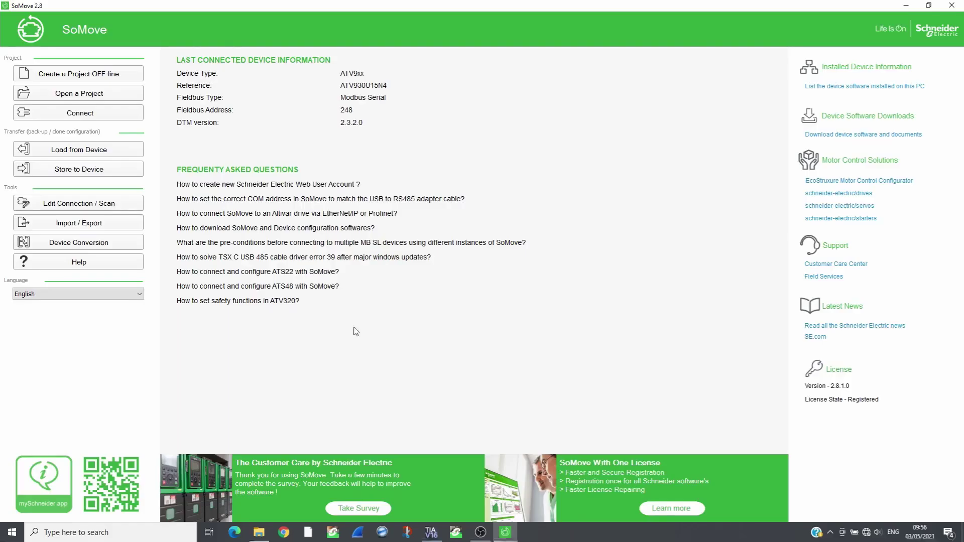
Scan the network, open the found ATV9xx drive, acknowledge the warning and load its configuration
{"action": "left_click", "coordinate": [111, 209]}
{"action": "left_click", "coordinate": [283, 376]}
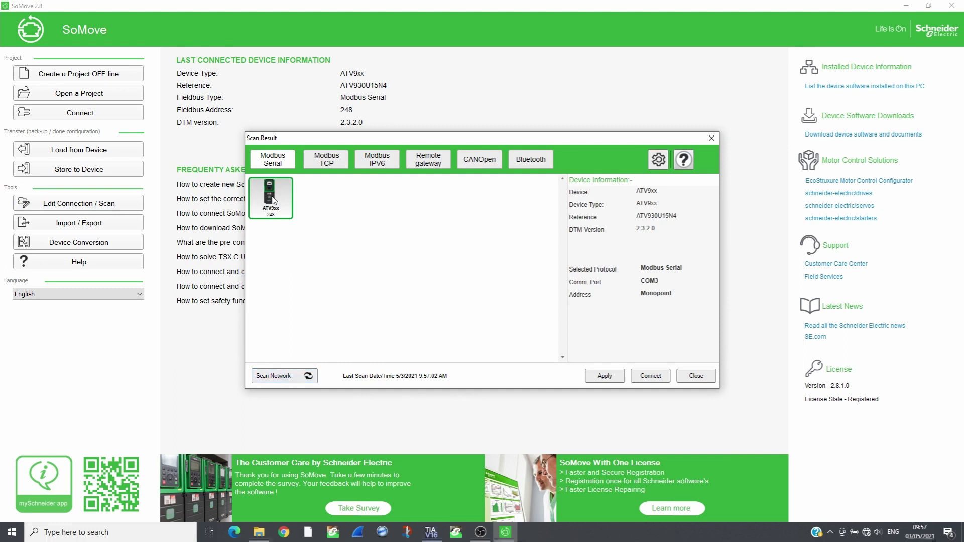
{"action": "double_click", "coordinate": [272, 198]}
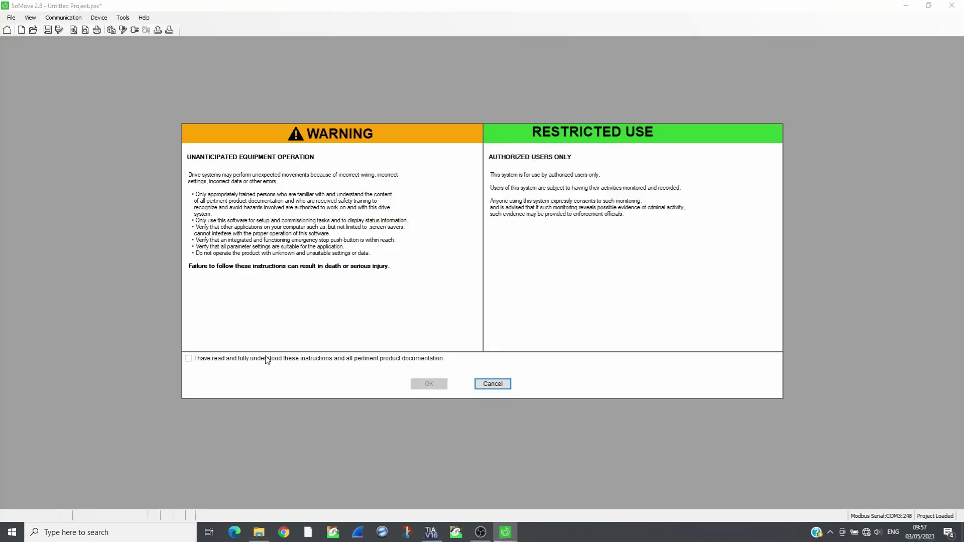
{"action": "left_click", "coordinate": [188, 359]}
{"action": "left_click", "coordinate": [445, 385]}
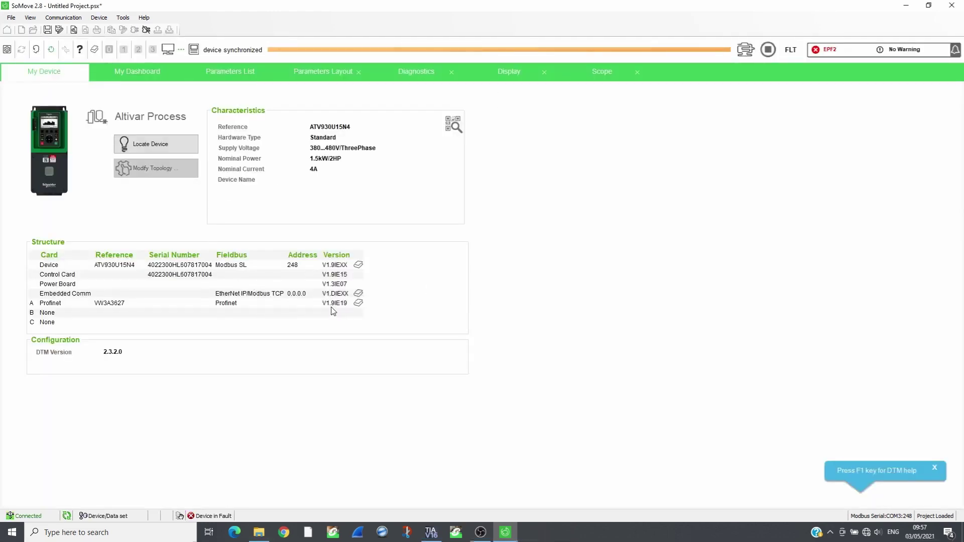
In the Command & Reference parameters, set FR1 to Reference Frequency via Com Module
{"action": "left_click", "coordinate": [235, 71]}
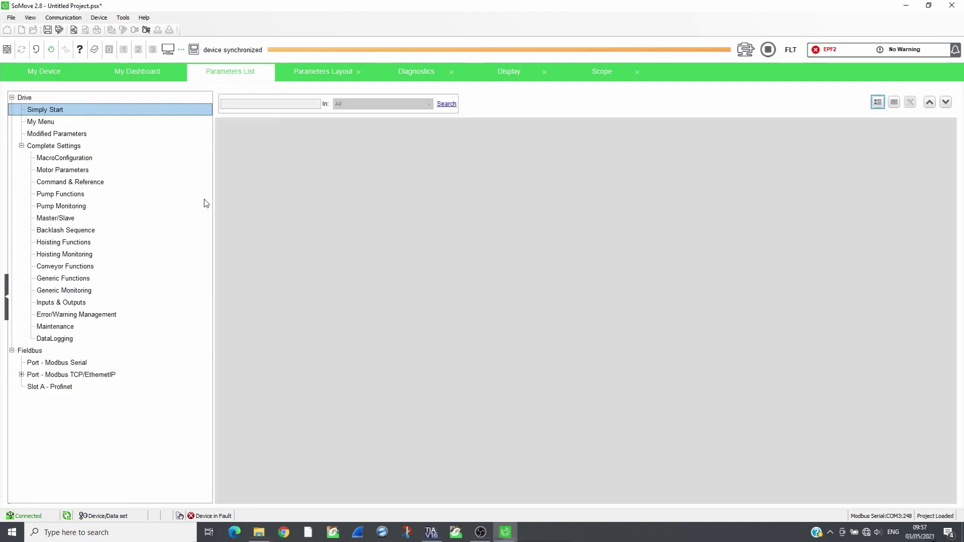
{"action": "left_click", "coordinate": [70, 182]}
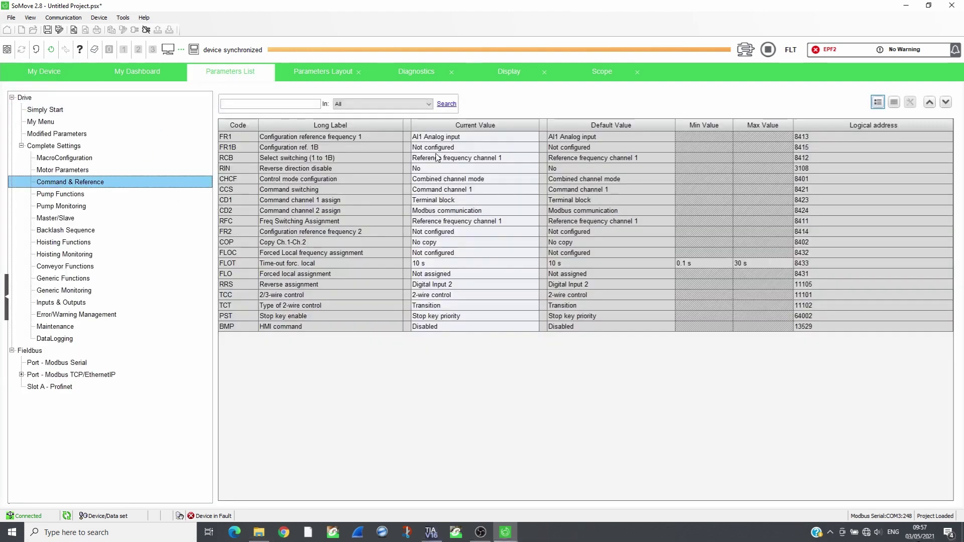
{"action": "left_click", "coordinate": [514, 137]}
{"action": "left_click", "coordinate": [534, 141]}
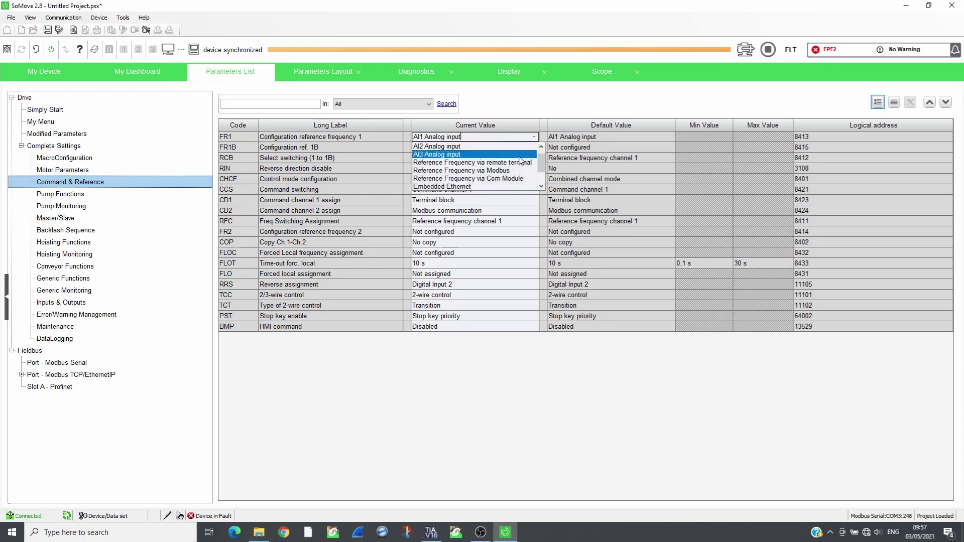
{"action": "left_click", "coordinate": [472, 186]}
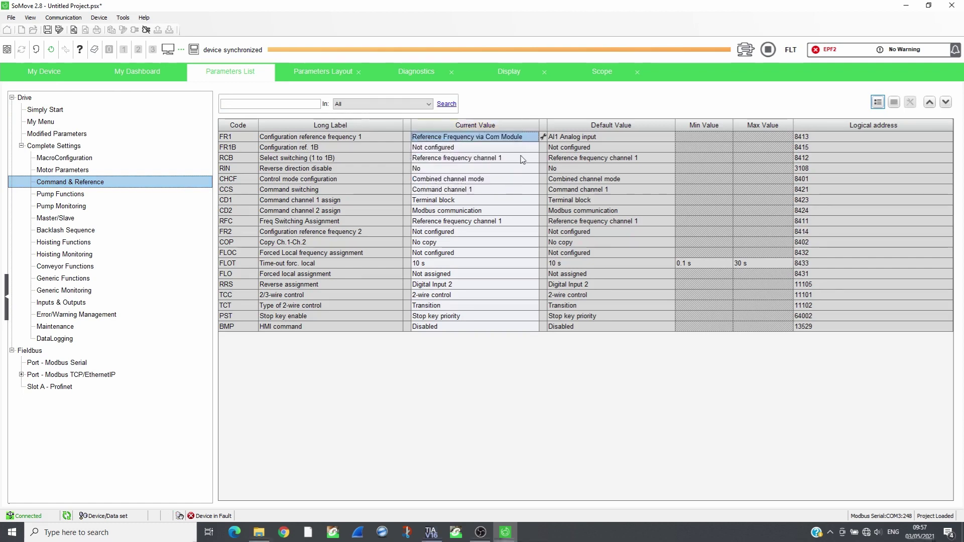
Set the Slot A Profinet IP Mode (IPM) to DCP and apply it to the drive
{"action": "left_click", "coordinate": [54, 391]}
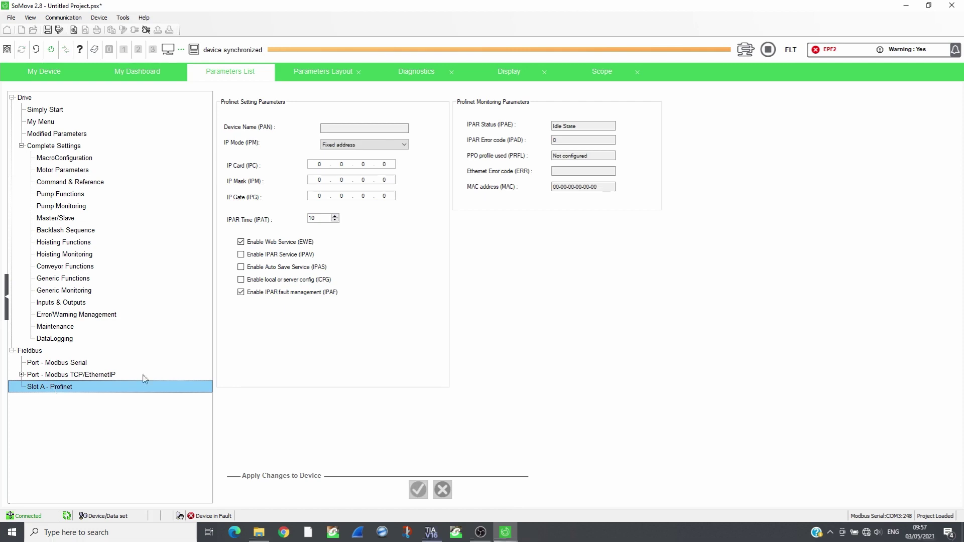
{"action": "left_click", "coordinate": [382, 144]}
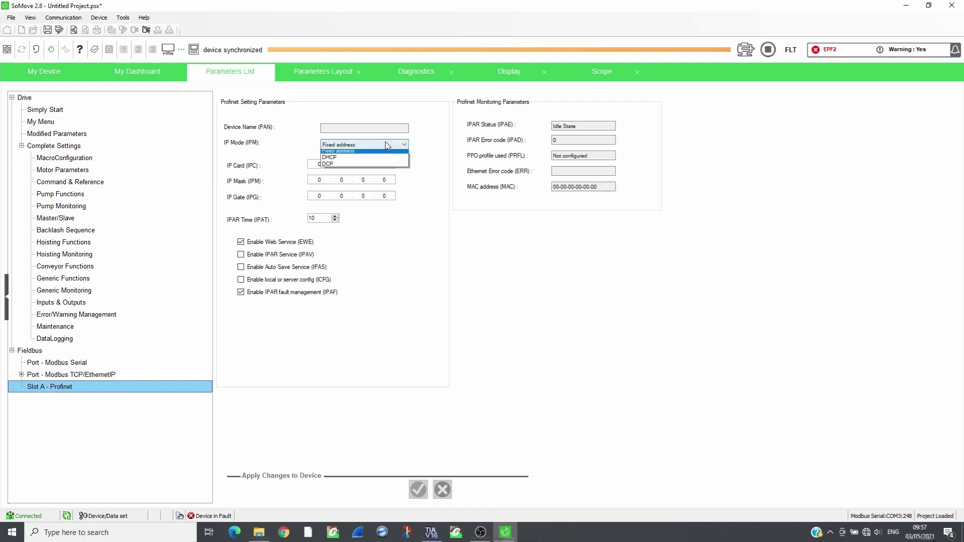
{"action": "left_click", "coordinate": [364, 167]}
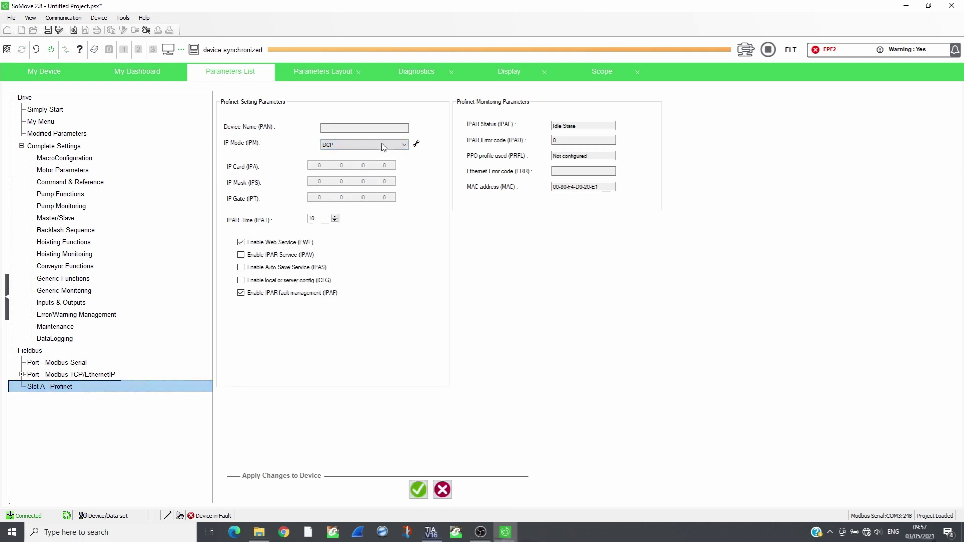
{"action": "left_click", "coordinate": [417, 491]}
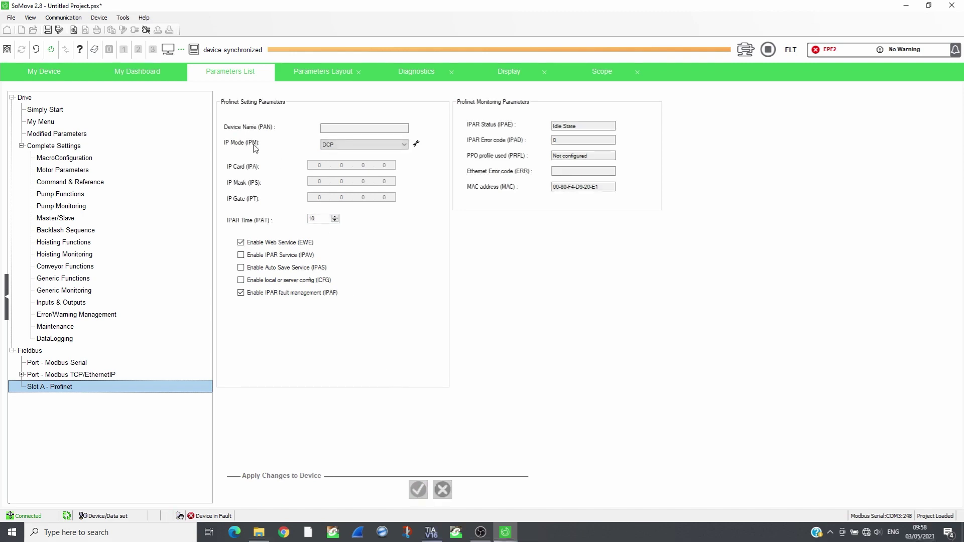
Restart the drive and acknowledge the connection-lost message
{"action": "left_click", "coordinate": [99, 18]}
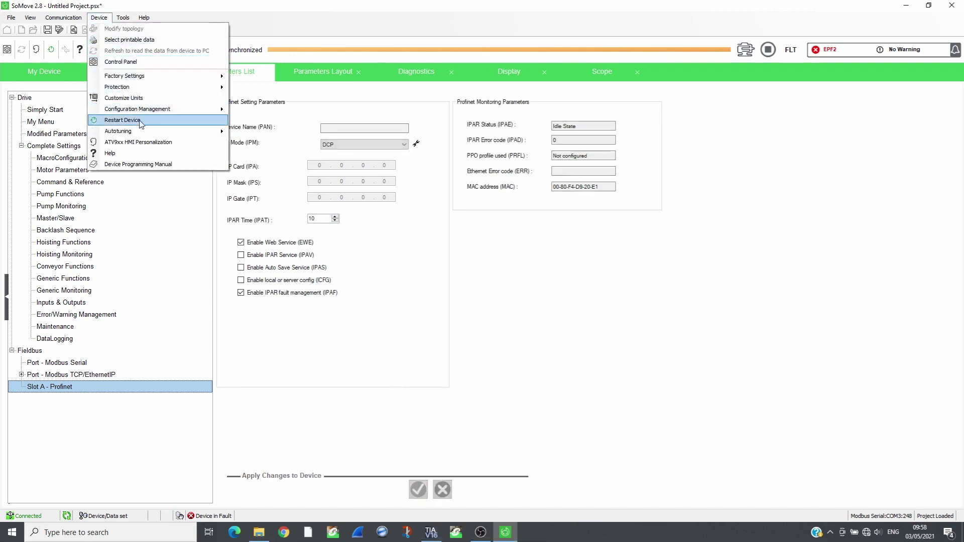
{"action": "left_click", "coordinate": [140, 122]}
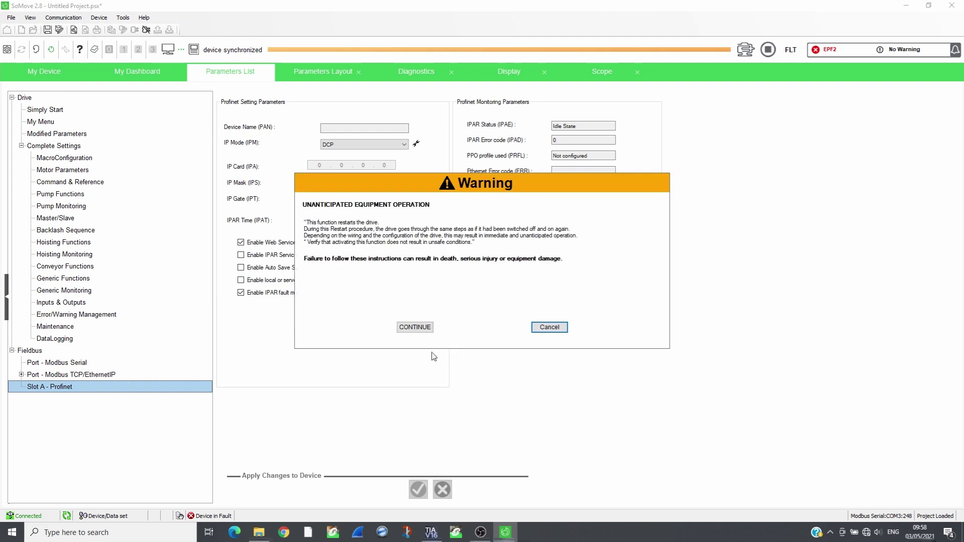
{"action": "left_click", "coordinate": [423, 330]}
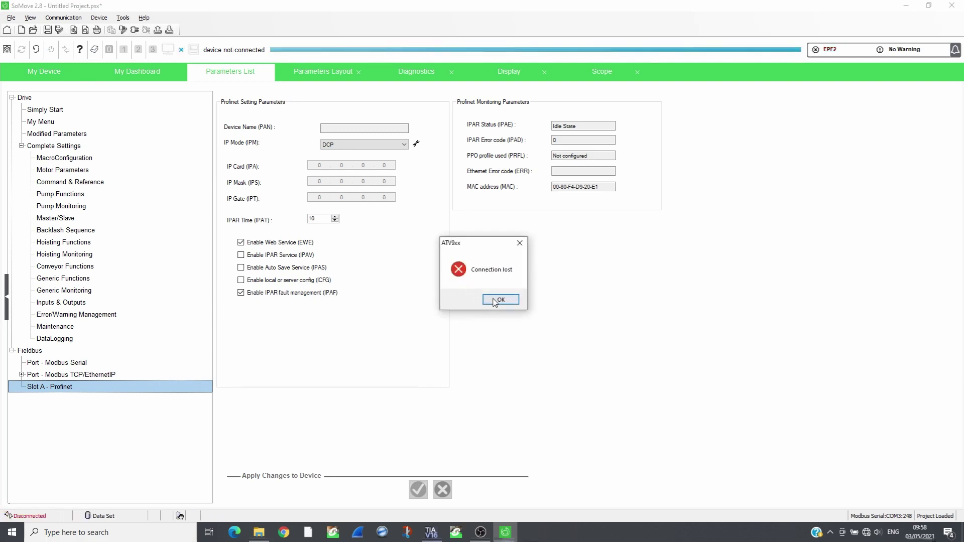
{"action": "left_click", "coordinate": [500, 303]}
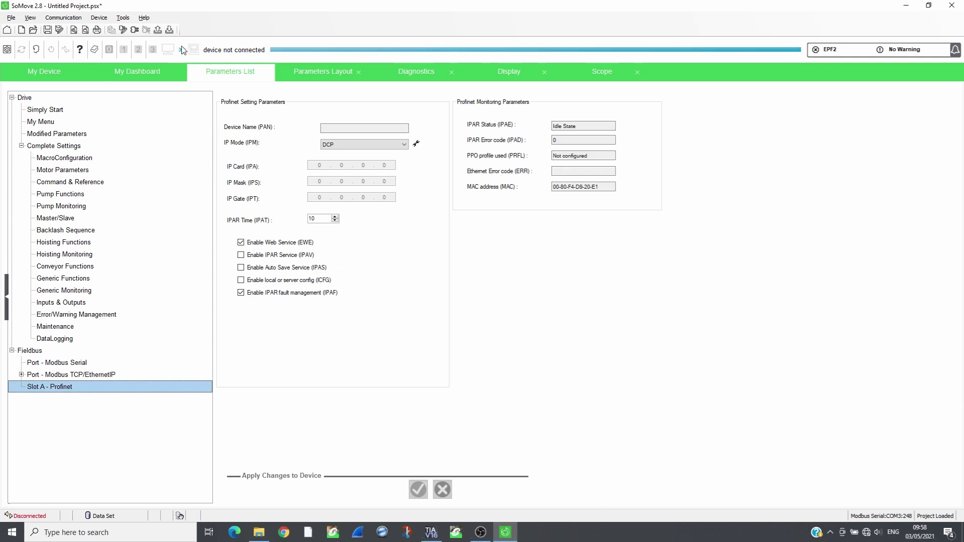
Reconnect with settings loaded from the drive, recheck Command & Reference, then go to TIA Portal
{"action": "left_click", "coordinate": [134, 32]}
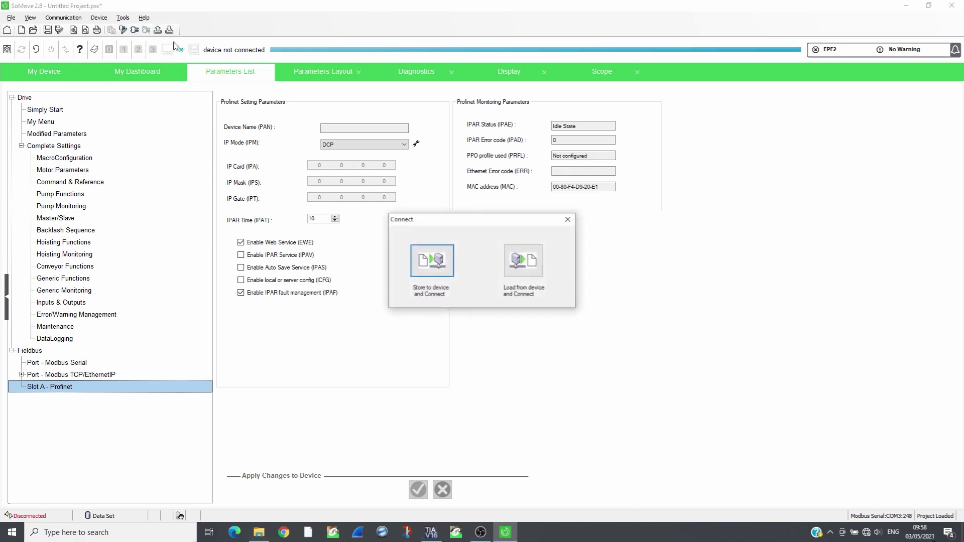
{"action": "left_click", "coordinate": [524, 270]}
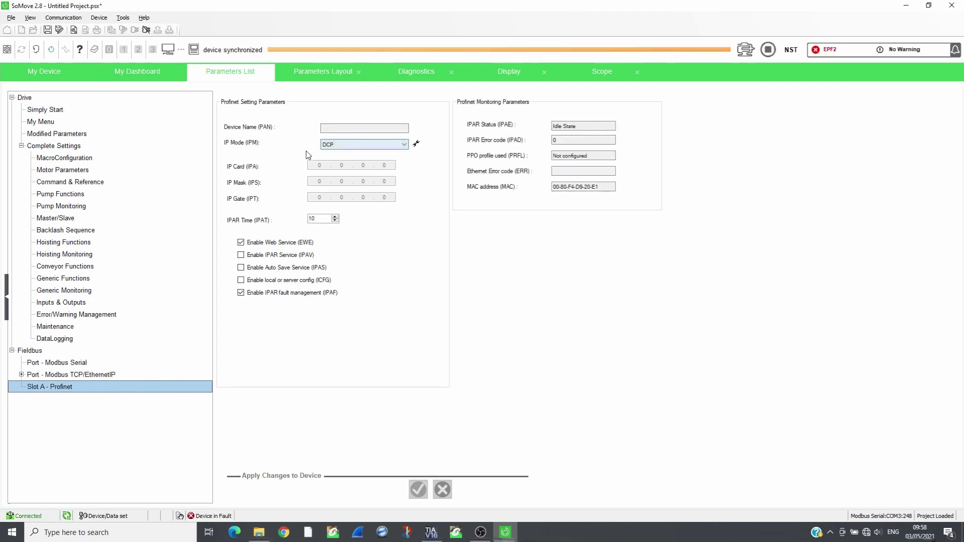
{"action": "left_click", "coordinate": [69, 184]}
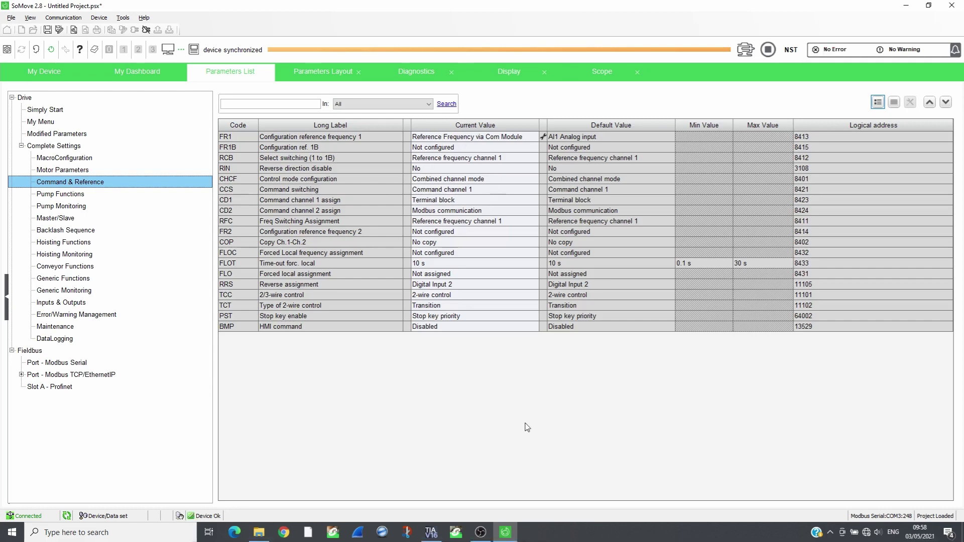
{"action": "key", "text": "alt+Tab"}
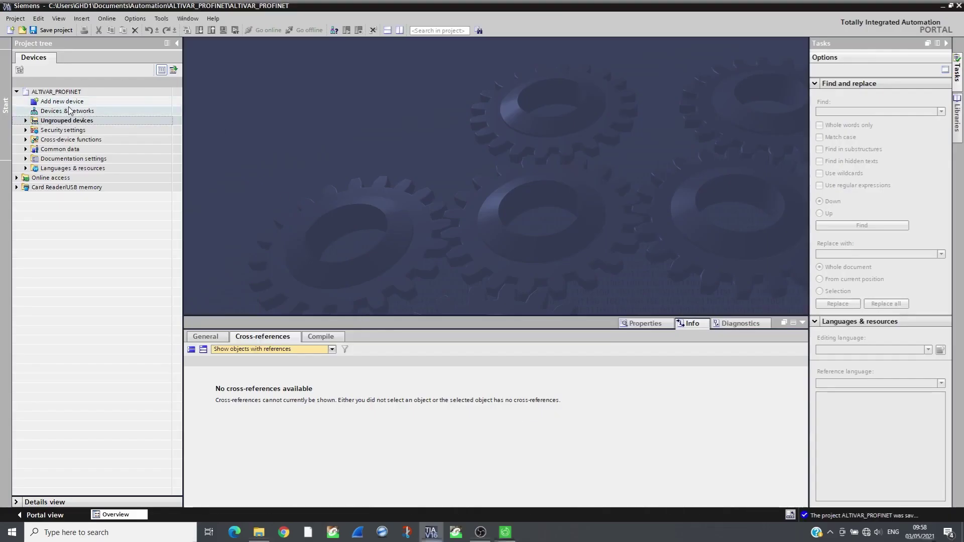
Point the GSD file manager at the Desktop's GSDML - VW3A3627 Profinet V1.9IE19 folder
{"action": "left_click", "coordinate": [84, 101]}
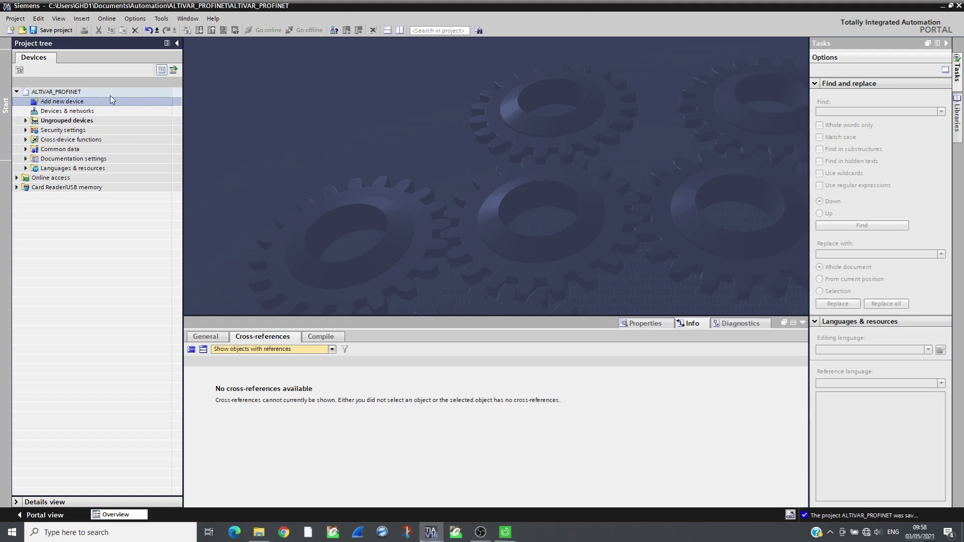
{"action": "left_click", "coordinate": [161, 19]}
{"action": "mouse_move", "coordinate": [137, 19]}
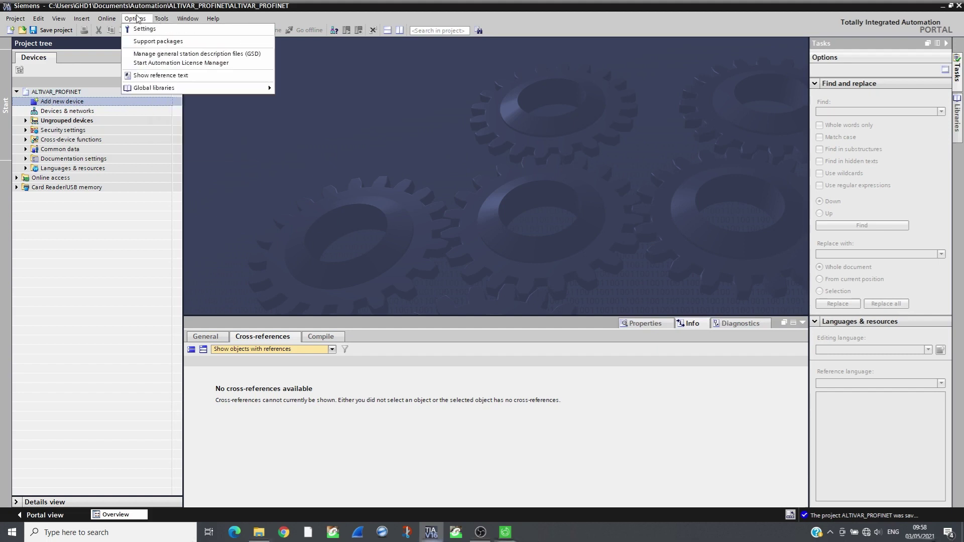
{"action": "left_click", "coordinate": [149, 54]}
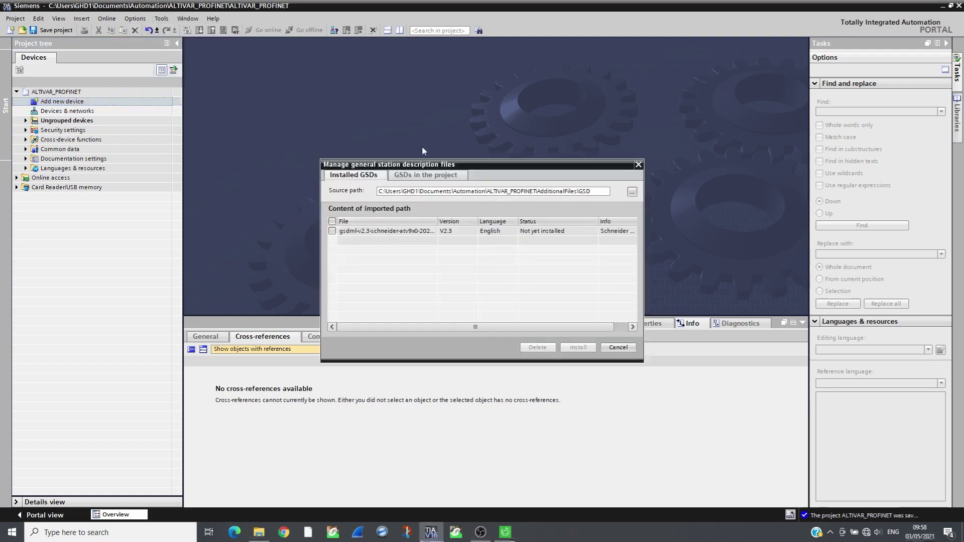
{"action": "left_click", "coordinate": [632, 191]}
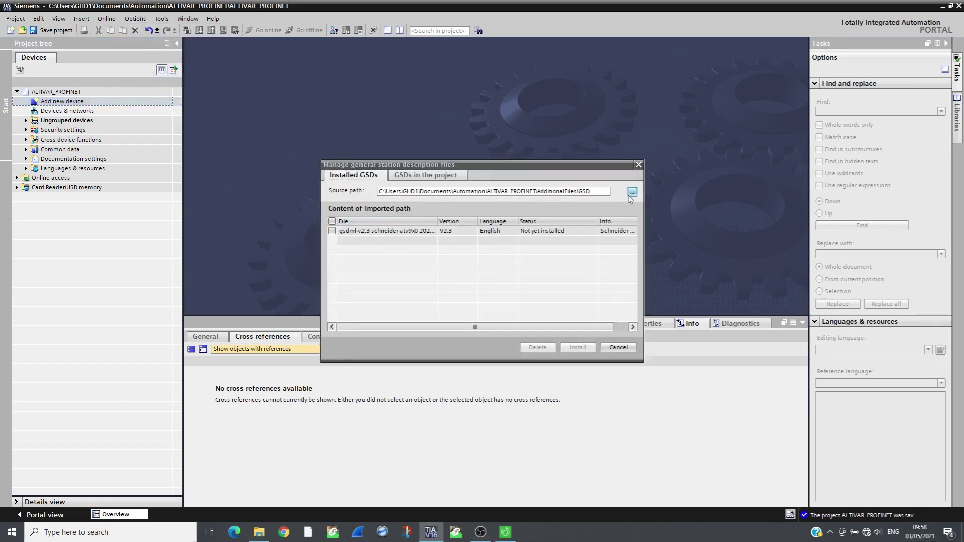
{"action": "left_click", "coordinate": [362, 298]}
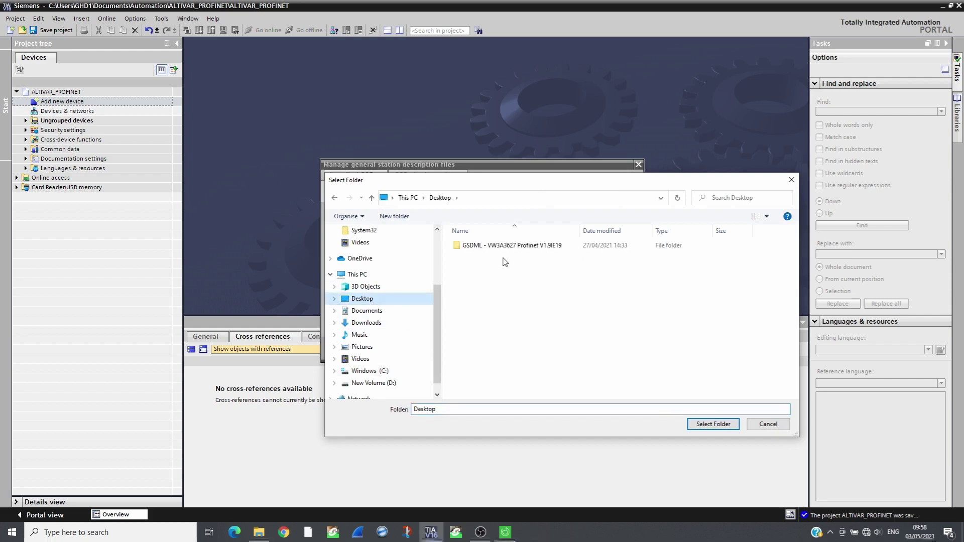
{"action": "left_click", "coordinate": [512, 248]}
{"action": "double_click", "coordinate": [513, 251]}
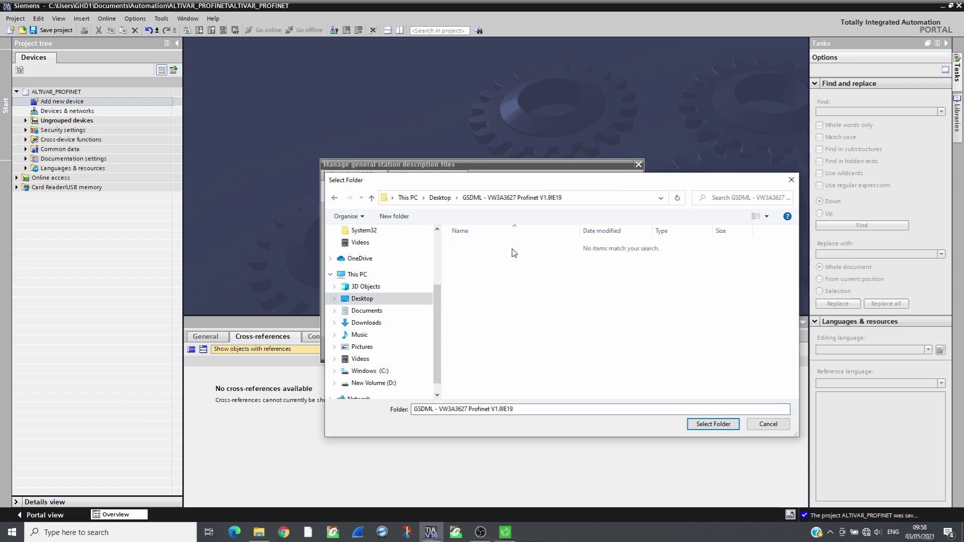
{"action": "left_click", "coordinate": [701, 426]}
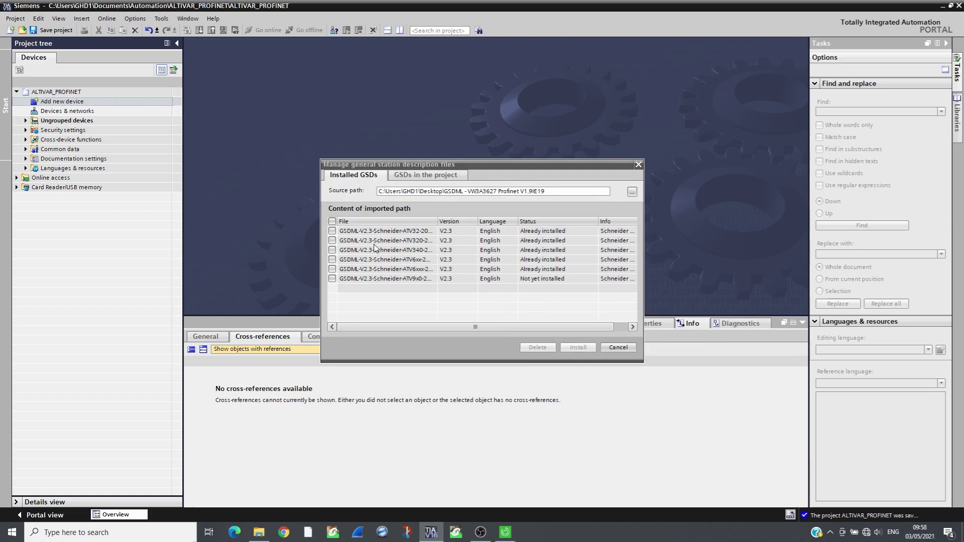
Install all the listed Schneider GSDML files and close the results
{"action": "left_click", "coordinate": [332, 221]}
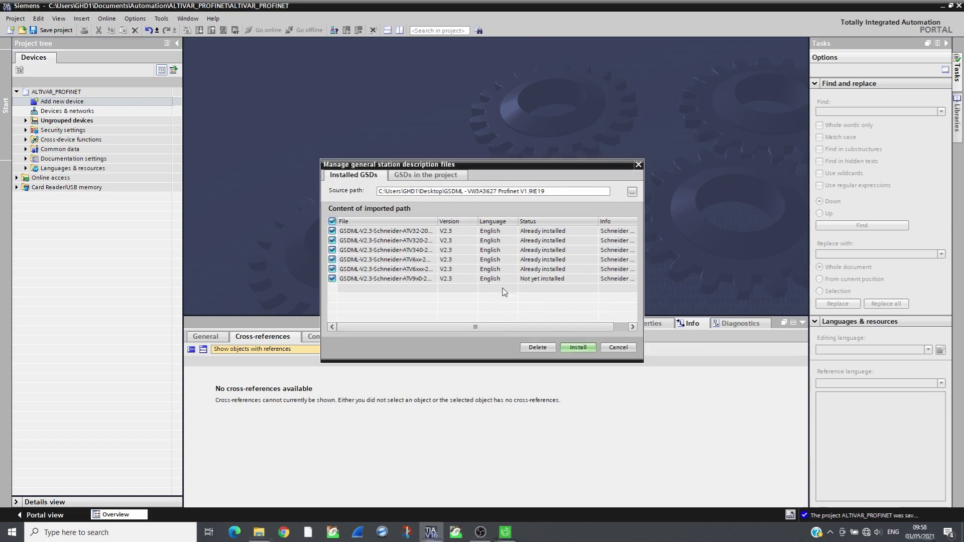
{"action": "left_click", "coordinate": [583, 348]}
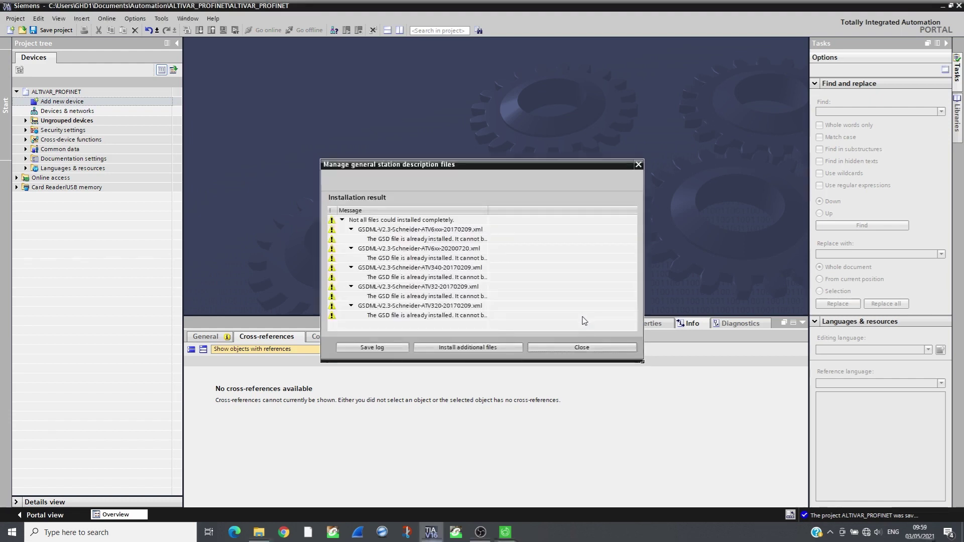
{"action": "left_click", "coordinate": [553, 351]}
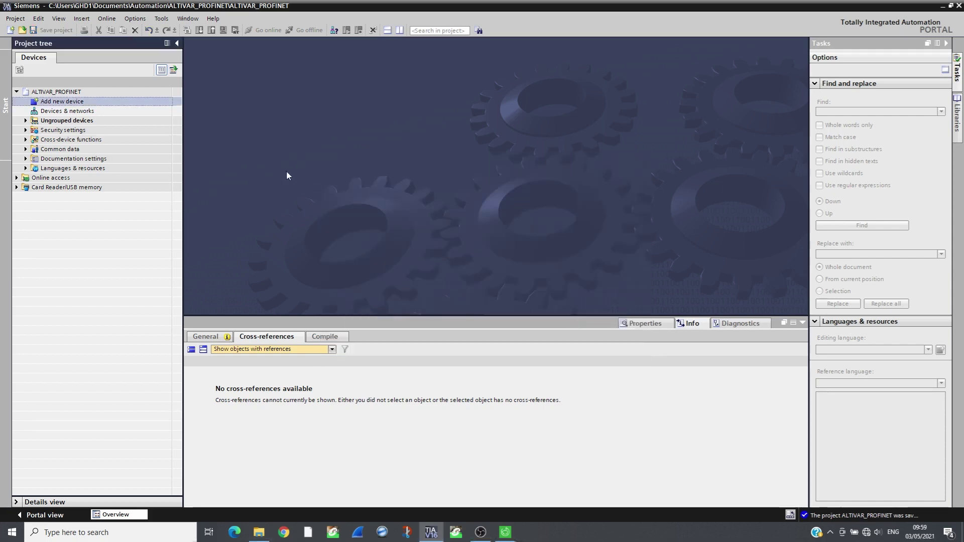
Add PLC_1 as a CPU 1516-3 PN/DP, article 6ES7 516-3AN02-0AB0
{"action": "double_click", "coordinate": [55, 103]}
{"action": "left_click", "coordinate": [390, 162]}
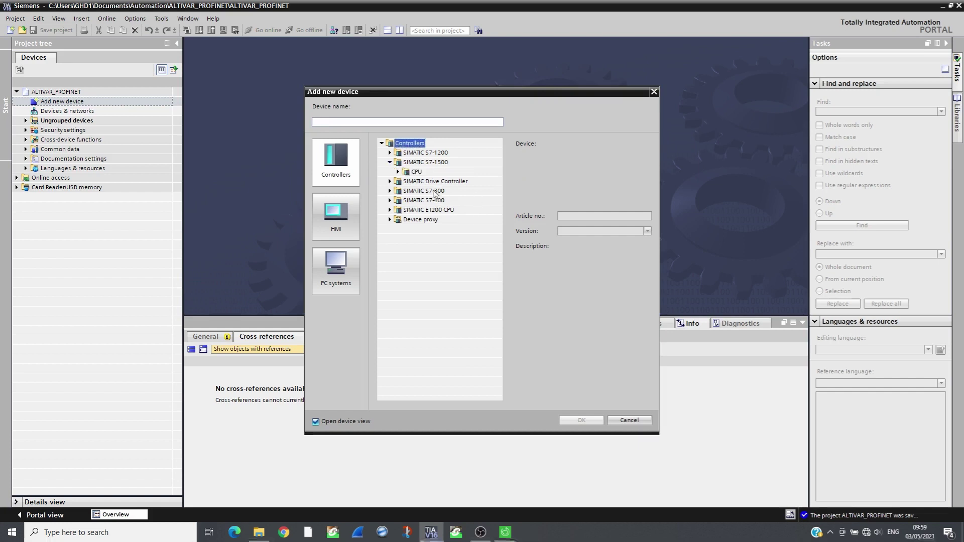
{"action": "left_click", "coordinate": [398, 172]}
{"action": "left_click", "coordinate": [433, 200]}
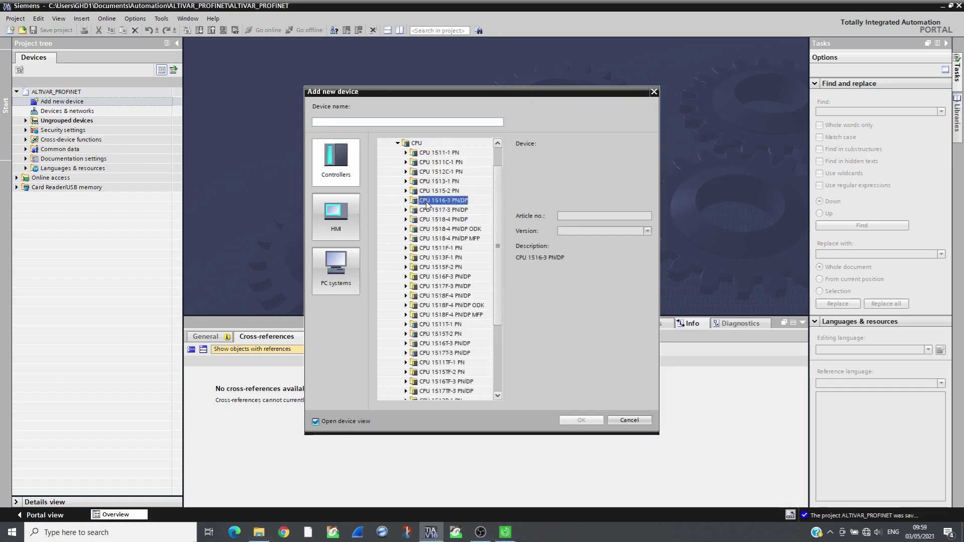
{"action": "left_click", "coordinate": [405, 201]}
{"action": "left_click", "coordinate": [446, 229]}
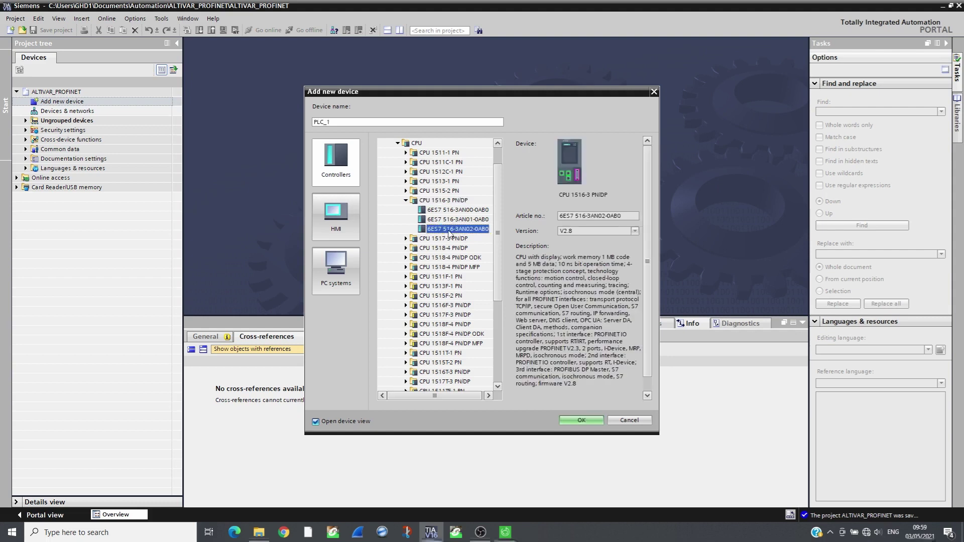
{"action": "left_click", "coordinate": [582, 421]}
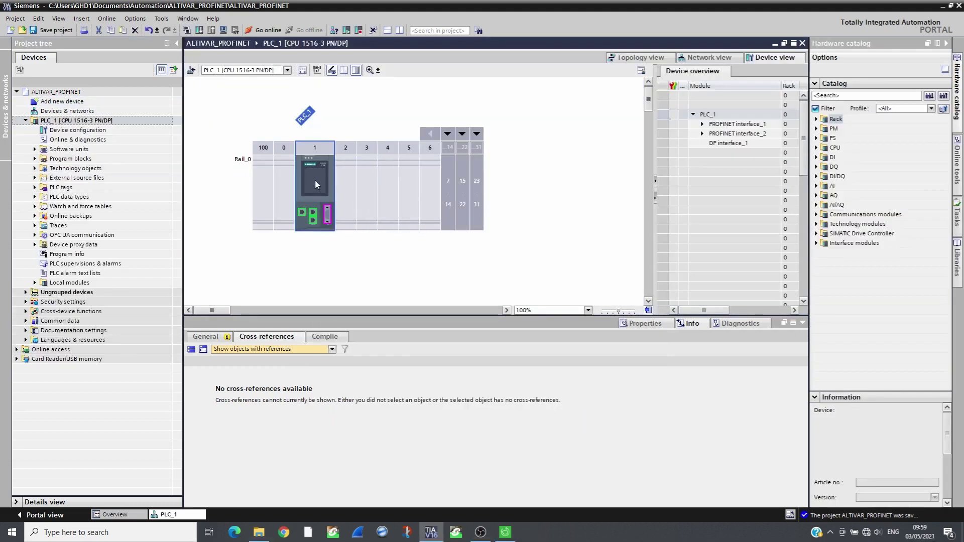
Show PLC_1's PROFINET interface Ethernet addresses: IP 192.168.0.1, mask 255.255.255.0
{"action": "double_click", "coordinate": [316, 180]}
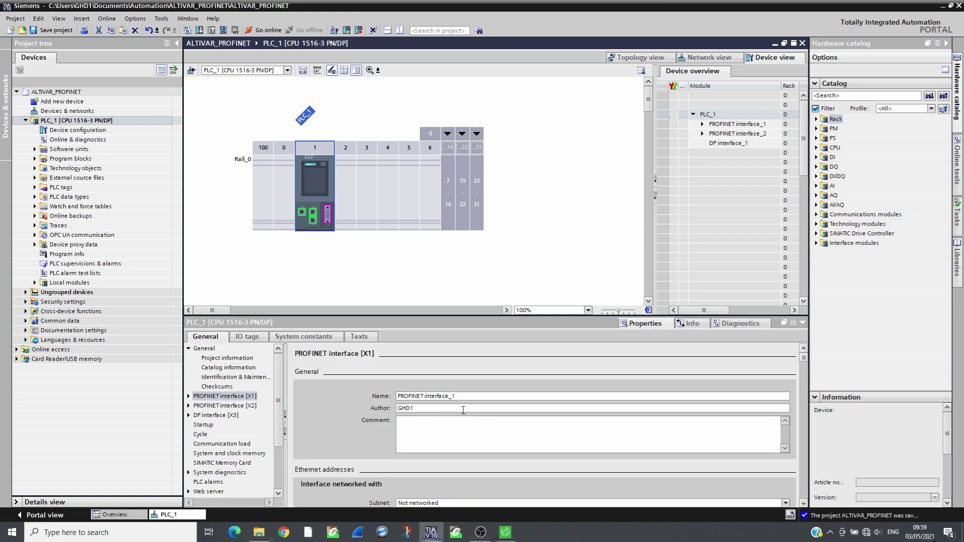
{"action": "scroll", "coordinate": [463, 409], "scroll_direction": "down", "scroll_amount": 2}
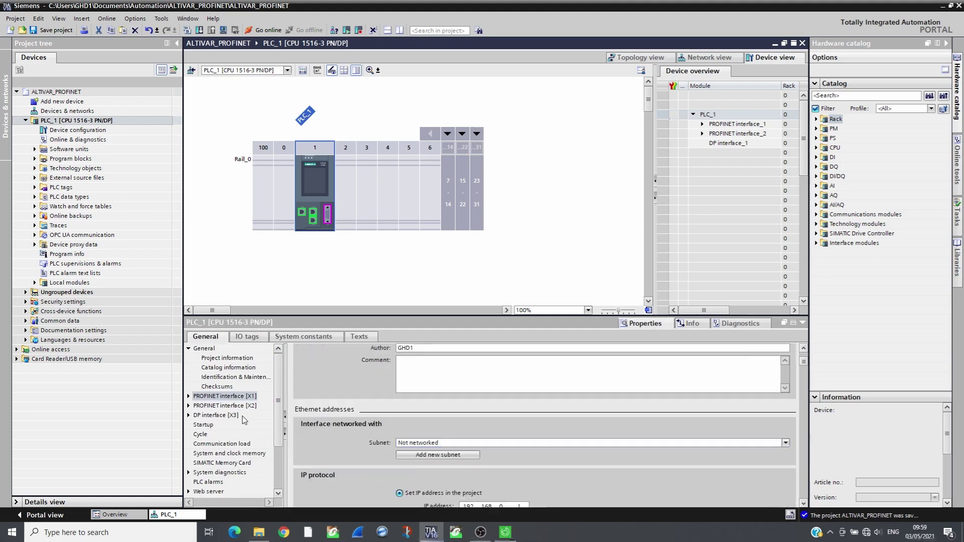
{"action": "scroll", "coordinate": [491, 410], "scroll_direction": "down", "scroll_amount": 1}
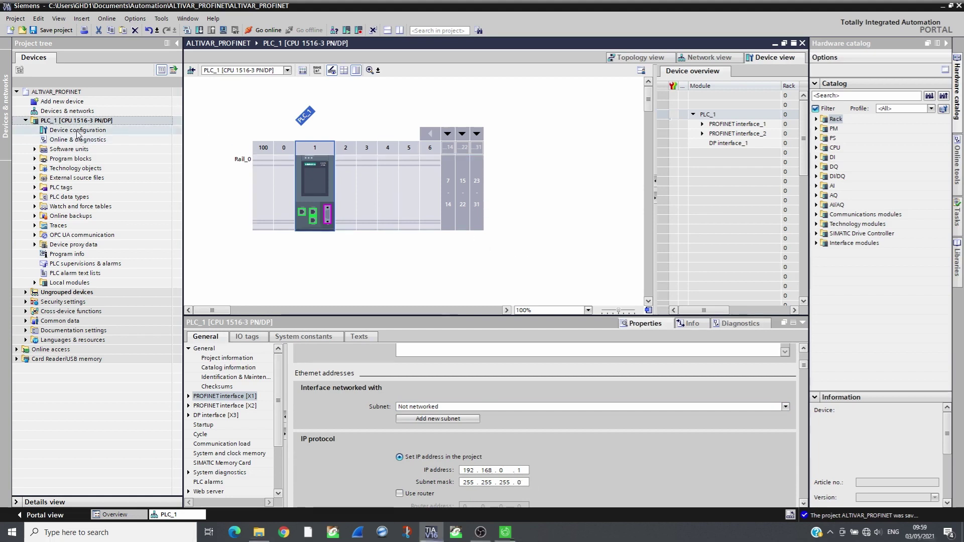
Place an ATV930 from Other field devices > PROFINET IO > Drives > Schneider Electric in Network view
{"action": "left_click", "coordinate": [695, 59]}
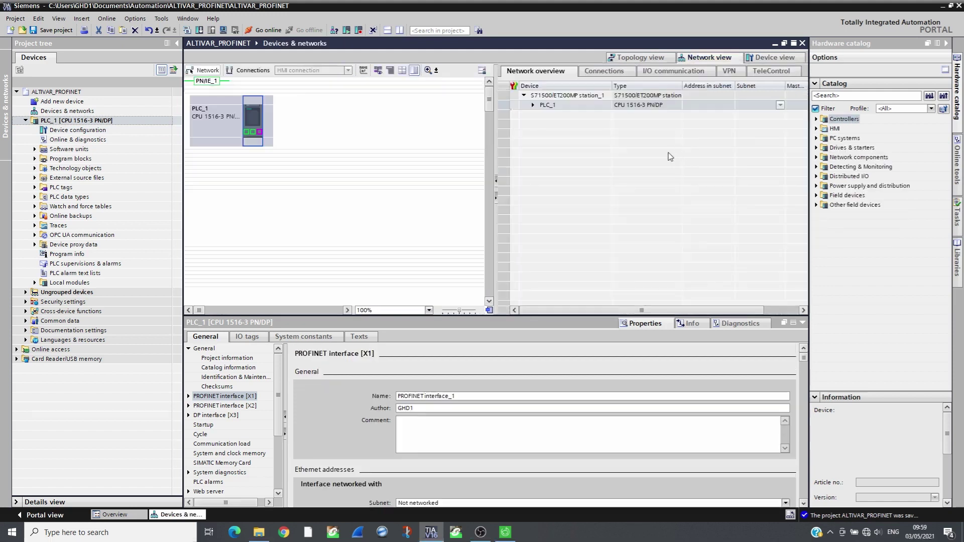
{"action": "left_click", "coordinate": [816, 206]}
{"action": "left_click", "coordinate": [824, 225]}
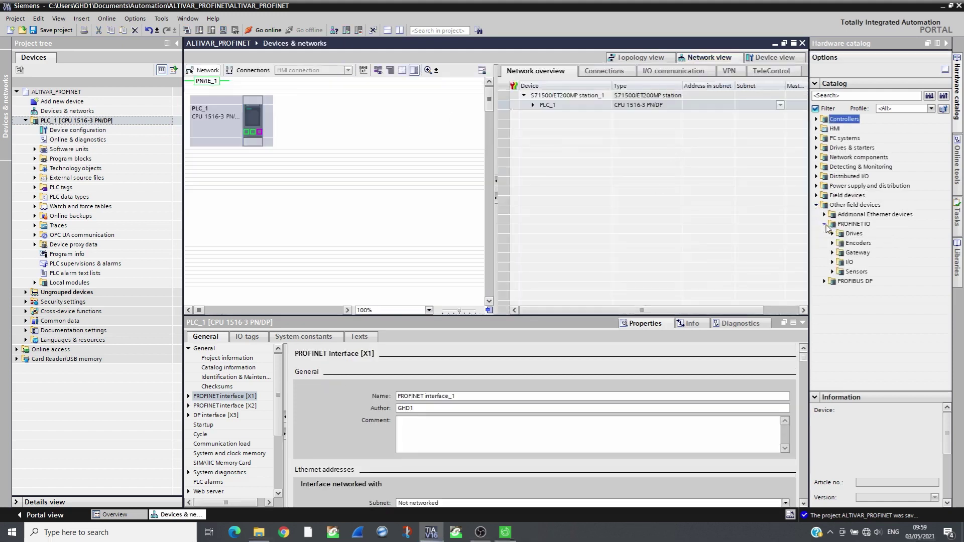
{"action": "left_click", "coordinate": [833, 234]}
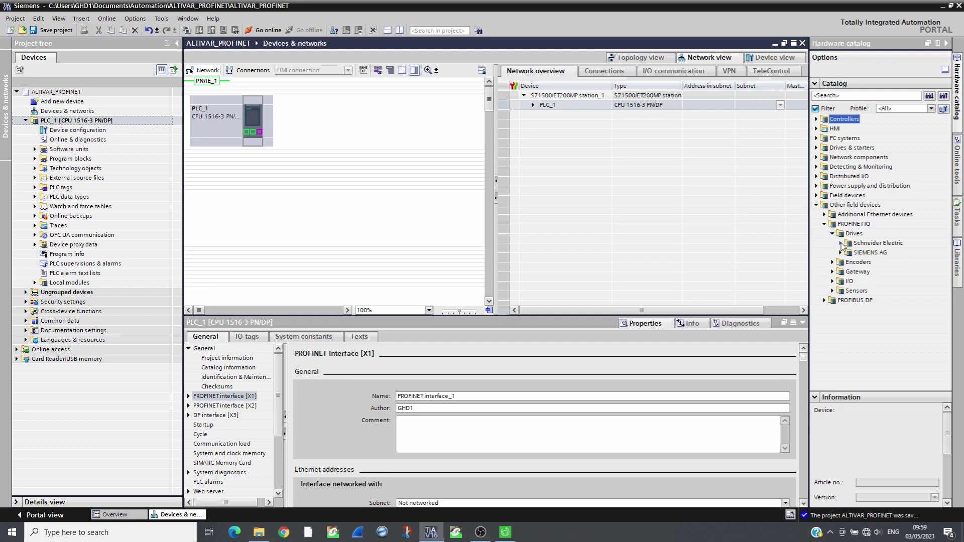
{"action": "left_click", "coordinate": [841, 243]}
{"action": "left_click", "coordinate": [849, 300]}
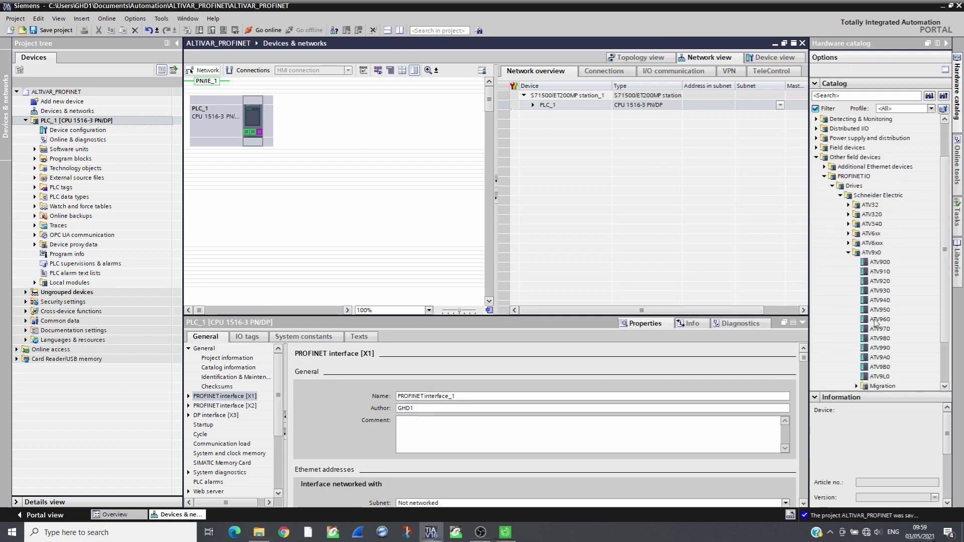
{"action": "left_click", "coordinate": [882, 292]}
{"action": "left_click_drag", "start_coordinate": [882, 297], "coordinate": [317, 134]}
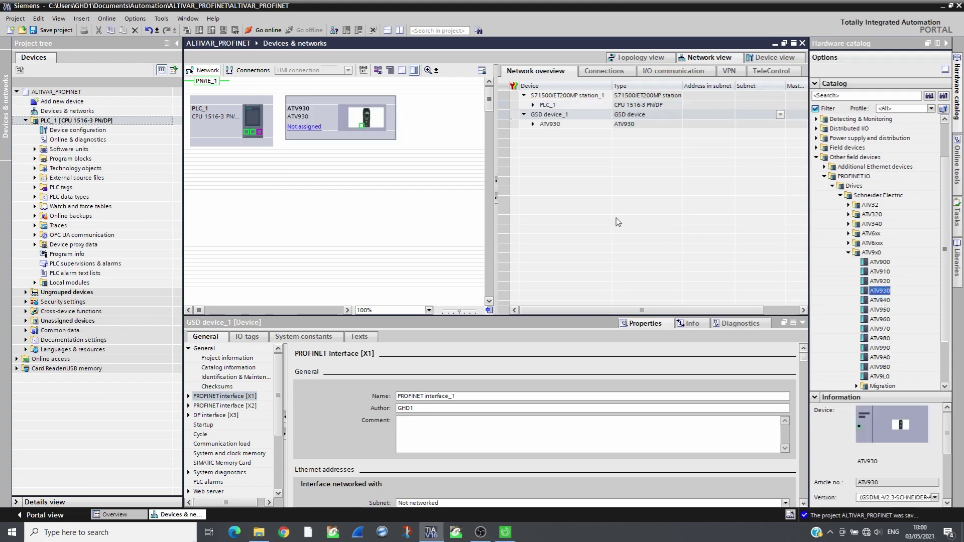
Assign the ATV930 to PLC_1.PROFINET interface_1 and open its device view
{"action": "left_click", "coordinate": [315, 131]}
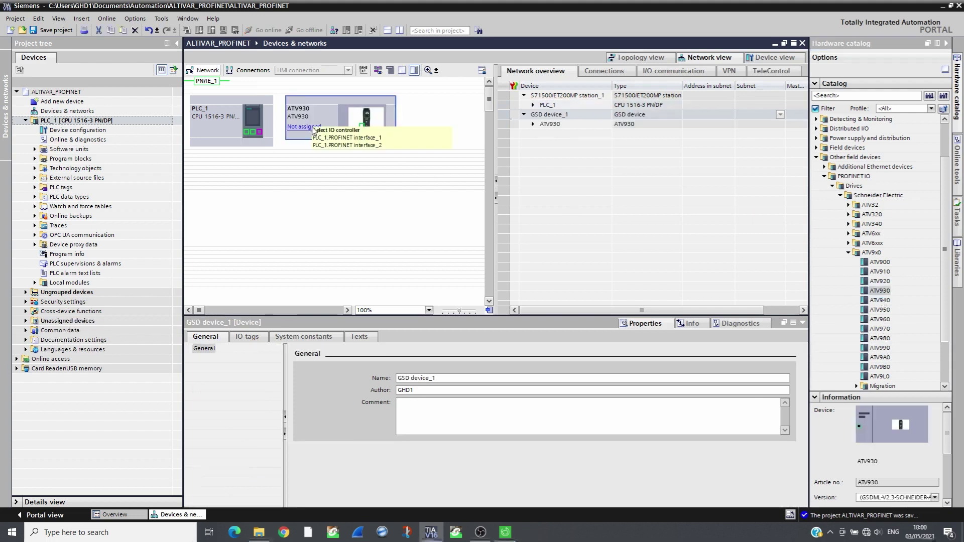
{"action": "left_click", "coordinate": [329, 139]}
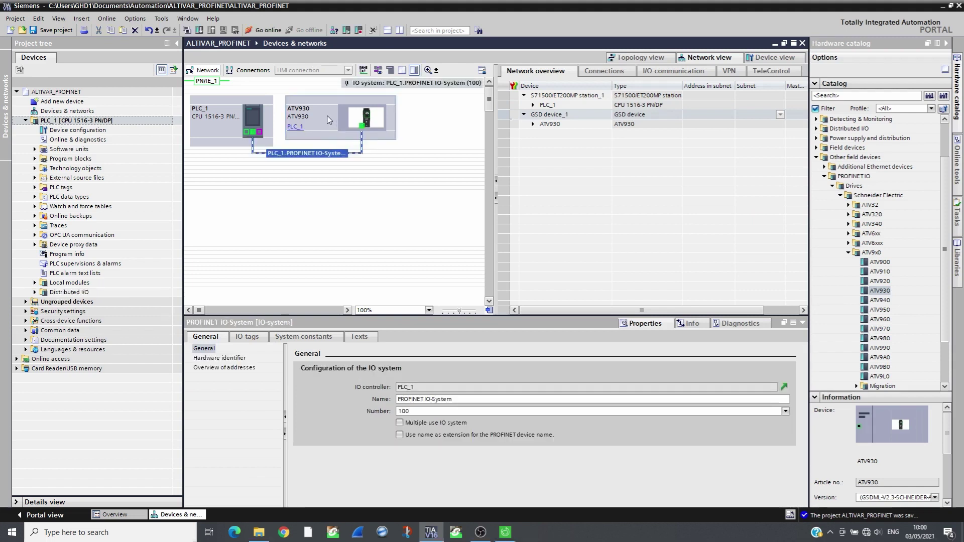
{"action": "double_click", "coordinate": [326, 116]}
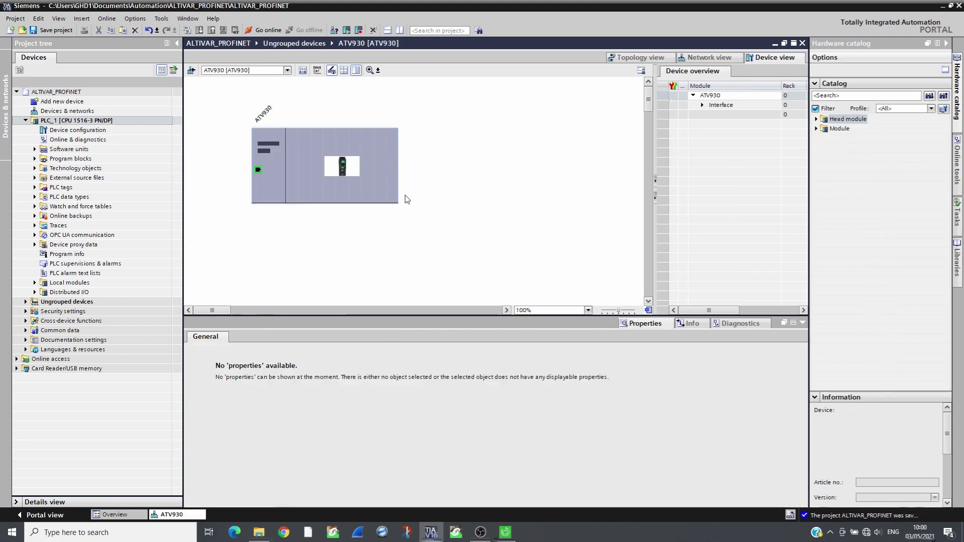
Insert Telegram 100 (4PKW/2PZD) into the ATV930 from the catalog's telegrams
{"action": "left_click", "coordinate": [259, 171]}
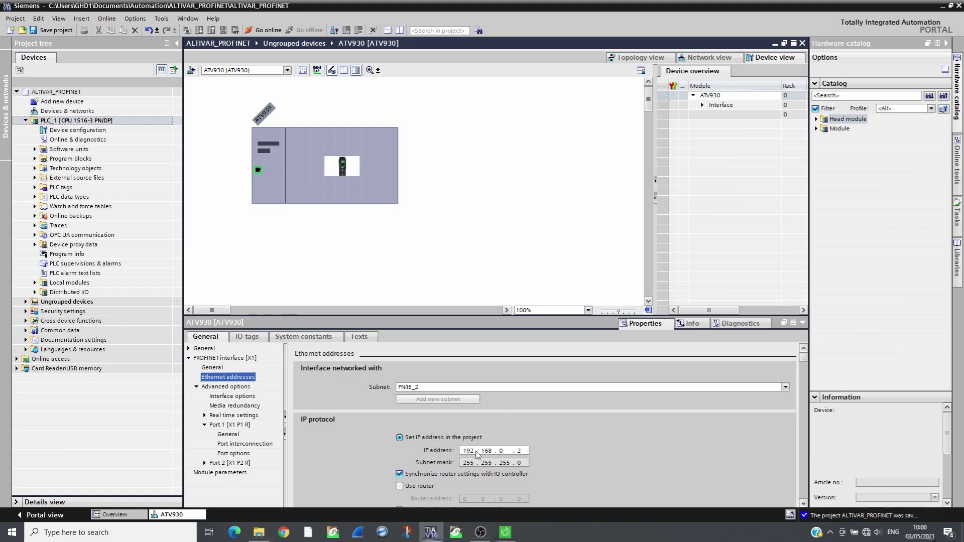
{"action": "scroll", "coordinate": [502, 446], "scroll_direction": "down", "scroll_amount": 3}
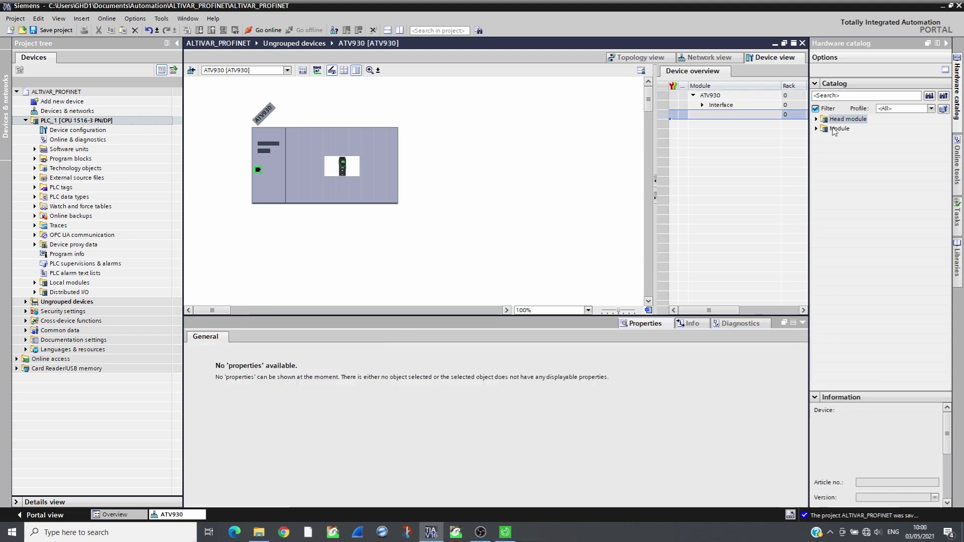
{"action": "left_click", "coordinate": [816, 128]}
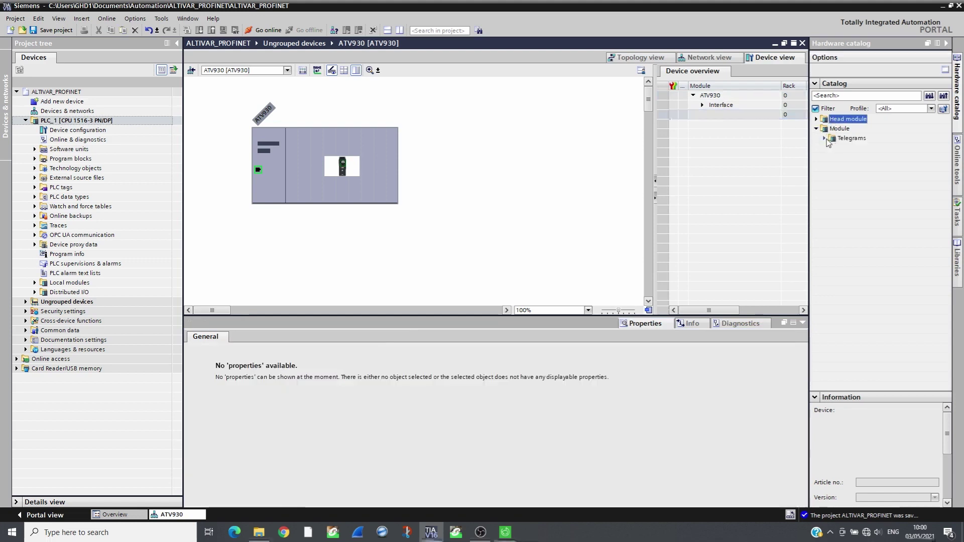
{"action": "left_click", "coordinate": [825, 139]}
{"action": "double_click", "coordinate": [867, 158]}
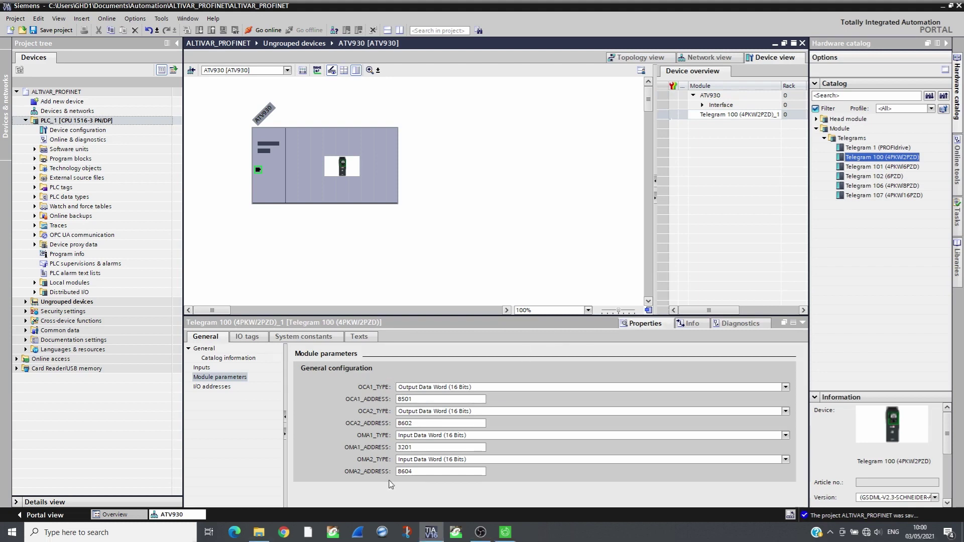
Name the IO tags ETA (%IW8), RFRD (%IW10), CMD (%QW8) and LFRD (%QW10)
{"action": "left_click", "coordinate": [254, 340]}
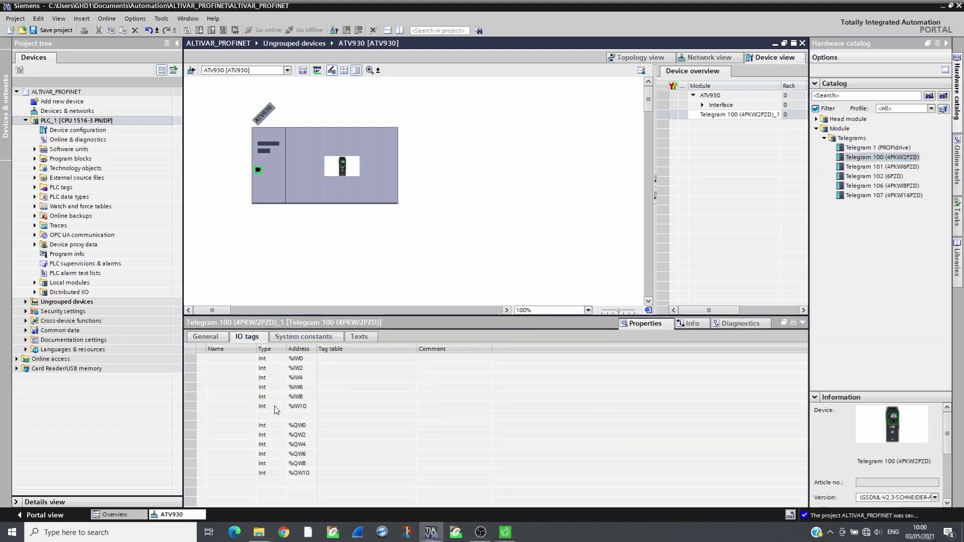
{"action": "double_click", "coordinate": [243, 397]}
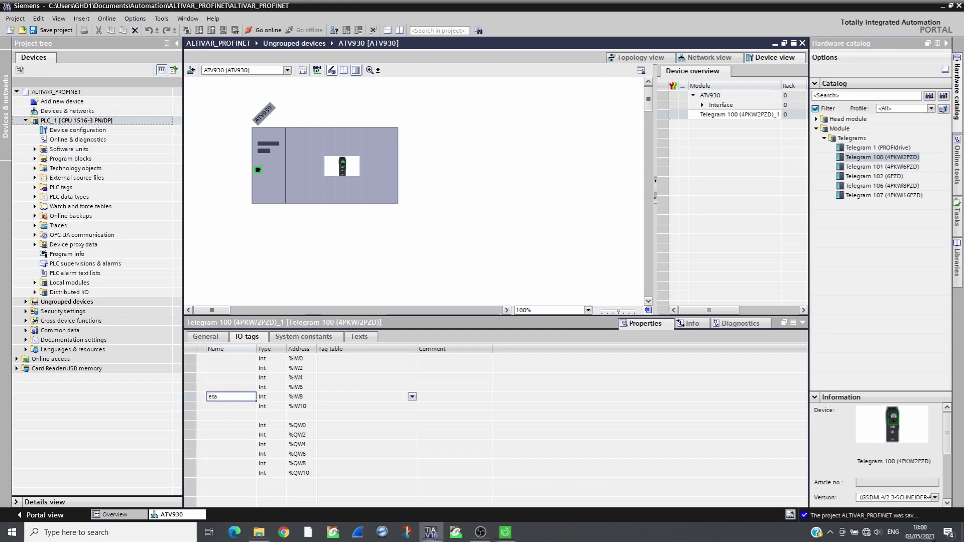
{"action": "key", "text": "BackSpace"}
{"action": "key", "text": "BackSpace"}
{"action": "key", "text": "BackSpace"}
{"action": "type", "text": "ETA"}
{"action": "key", "text": "Return"}
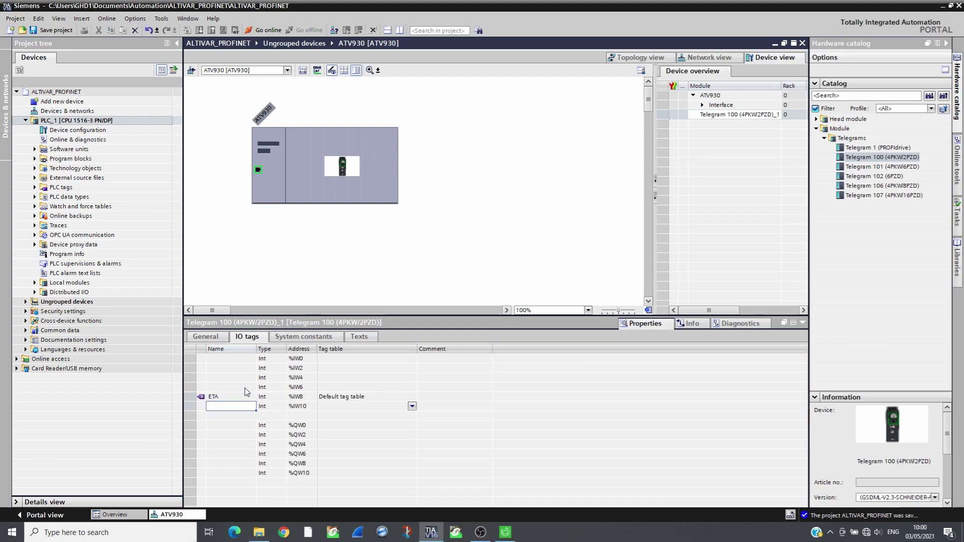
{"action": "type", "text": "RFRD"}
{"action": "key", "text": "Return"}
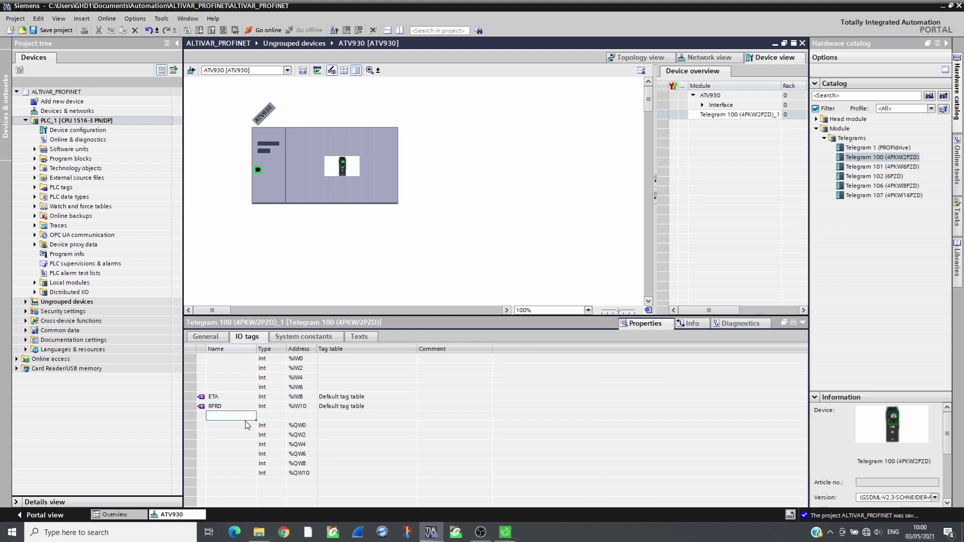
{"action": "left_click", "coordinate": [233, 464]}
{"action": "left_click", "coordinate": [232, 463]}
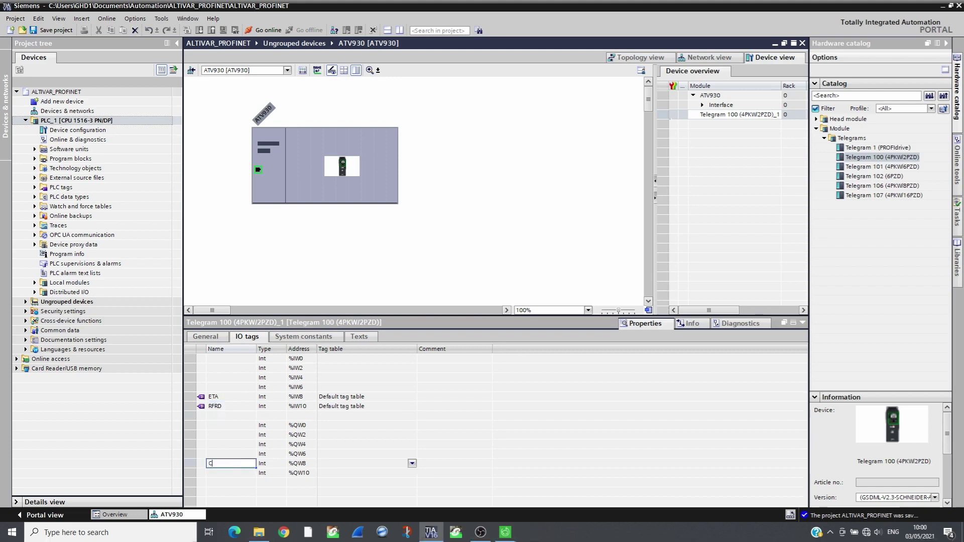
{"action": "type", "text": "CMD"}
{"action": "key", "text": "Return"}
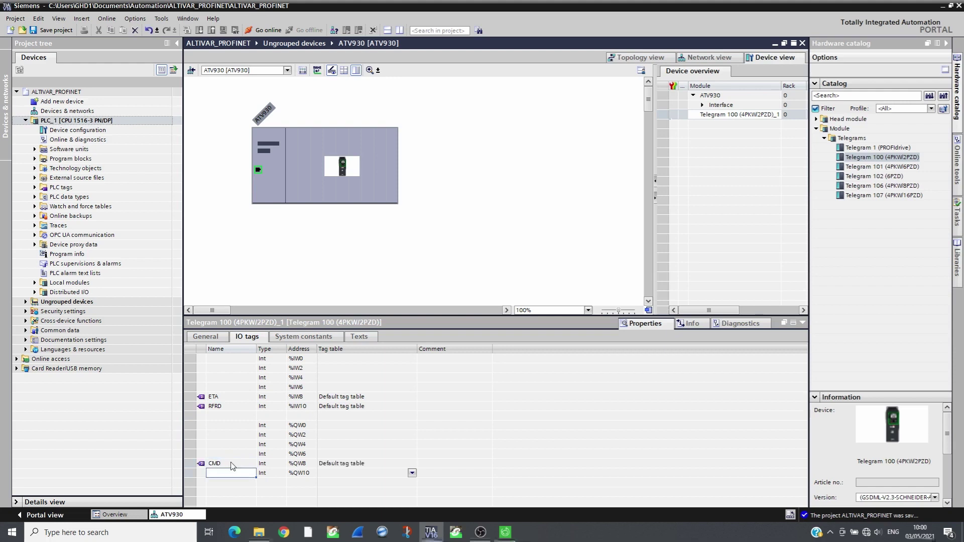
{"action": "type", "text": "LFRD"}
{"action": "key", "text": "Return"}
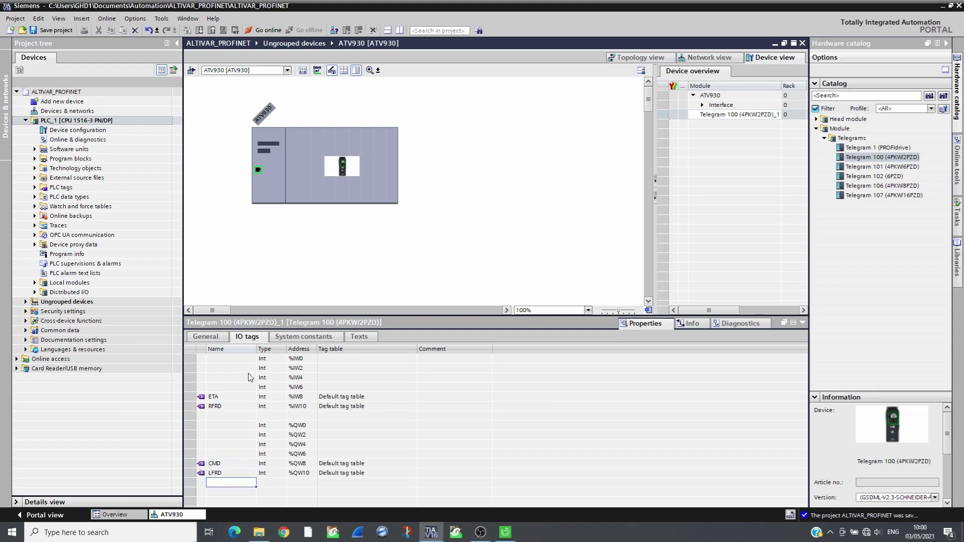
Assign PROFINET device name atv930 to the online drive at MAC 00-80-F4-D9-20-E1
{"action": "right_click", "coordinate": [335, 171]}
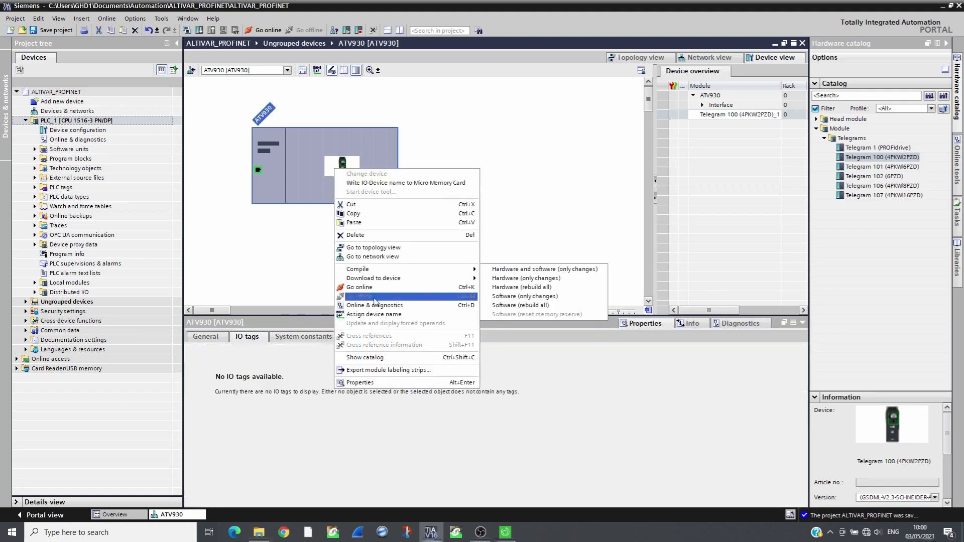
{"action": "left_click", "coordinate": [373, 315]}
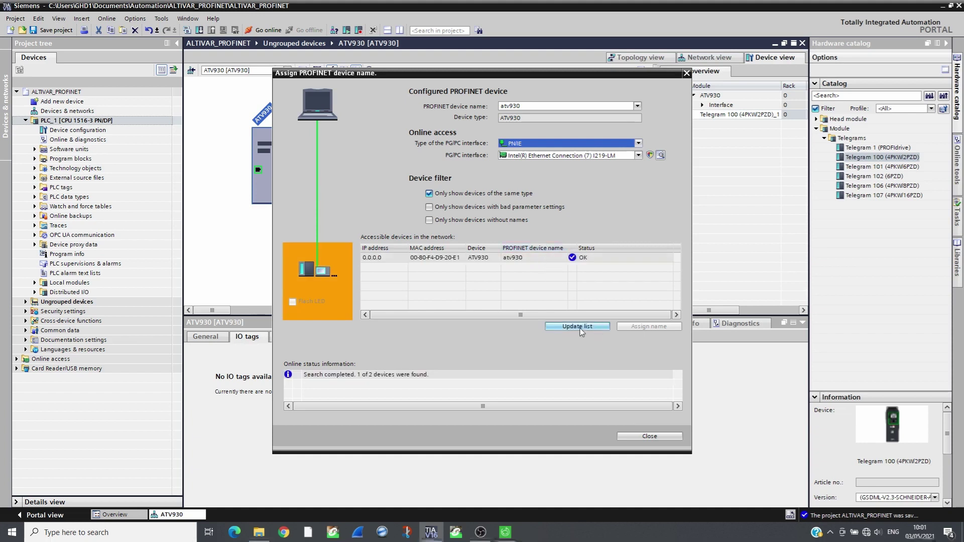
{"action": "left_click", "coordinate": [535, 259]}
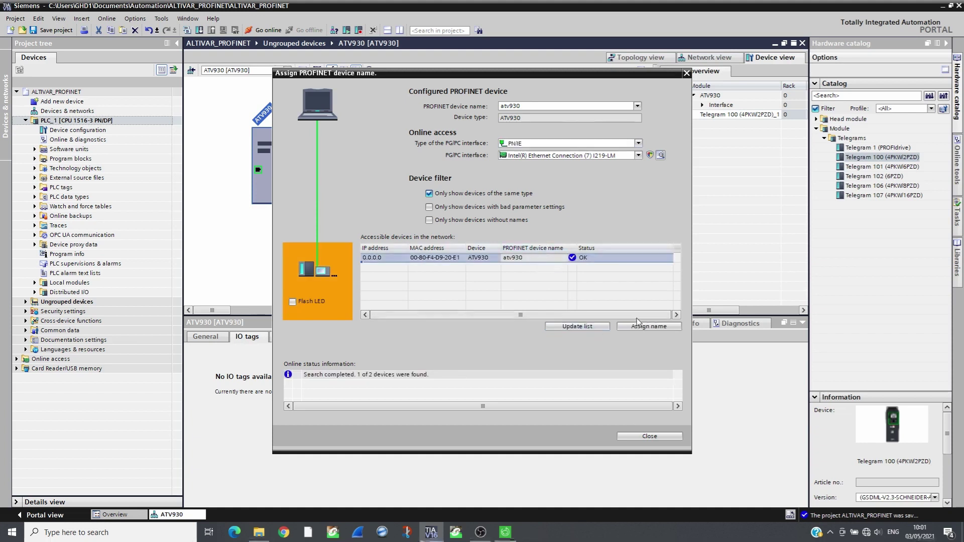
{"action": "left_click", "coordinate": [638, 327]}
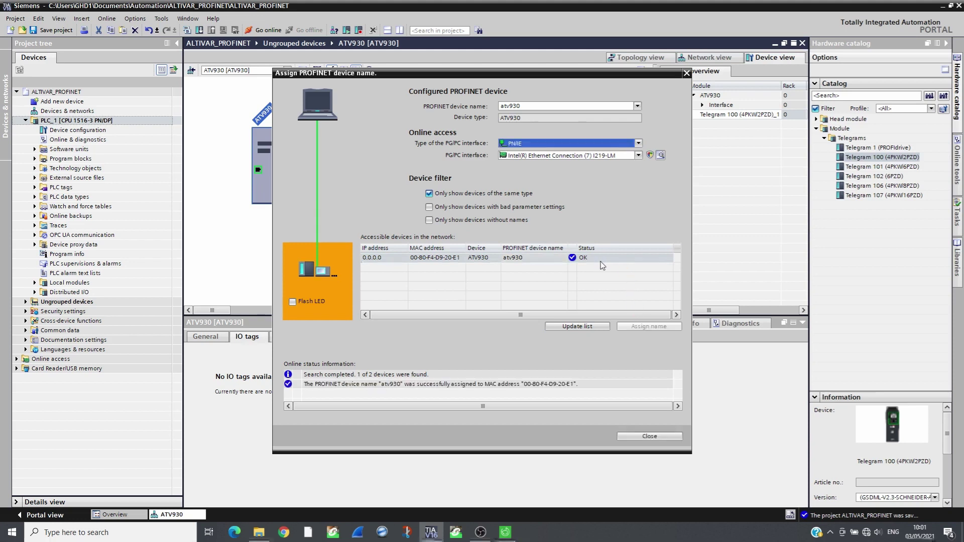
{"action": "left_click", "coordinate": [649, 436]}
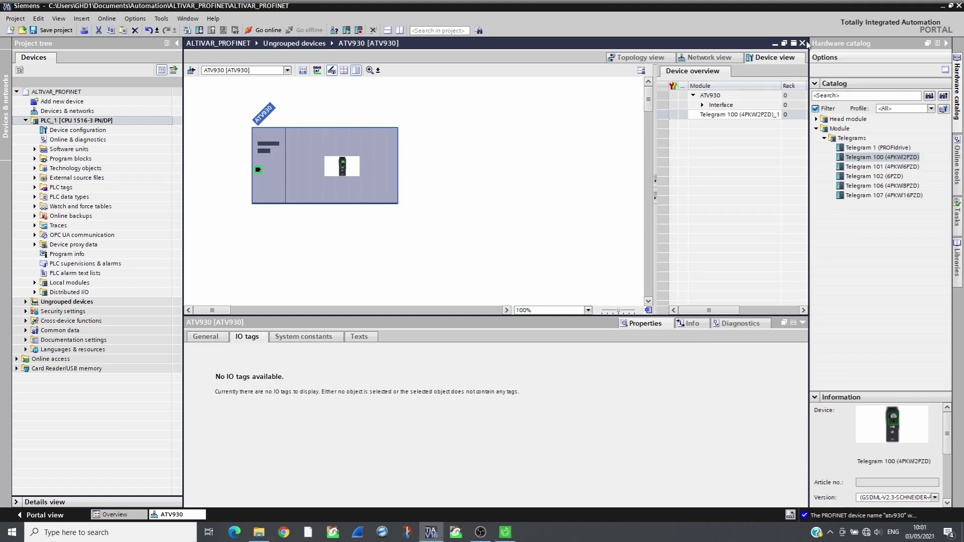
Compile and download to PLC_1 without synchronization, finishing with 0 errors
{"action": "left_click", "coordinate": [803, 43]}
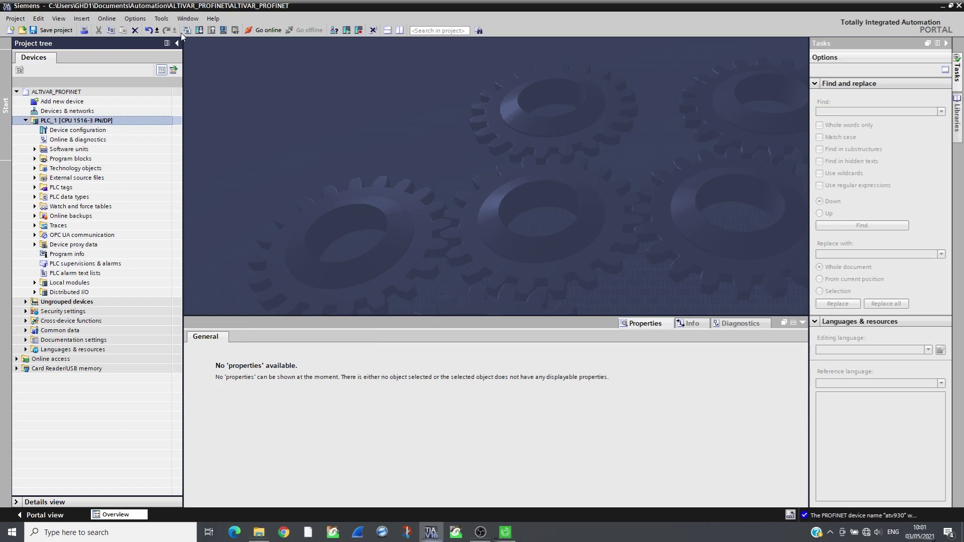
{"action": "left_click", "coordinate": [187, 30]}
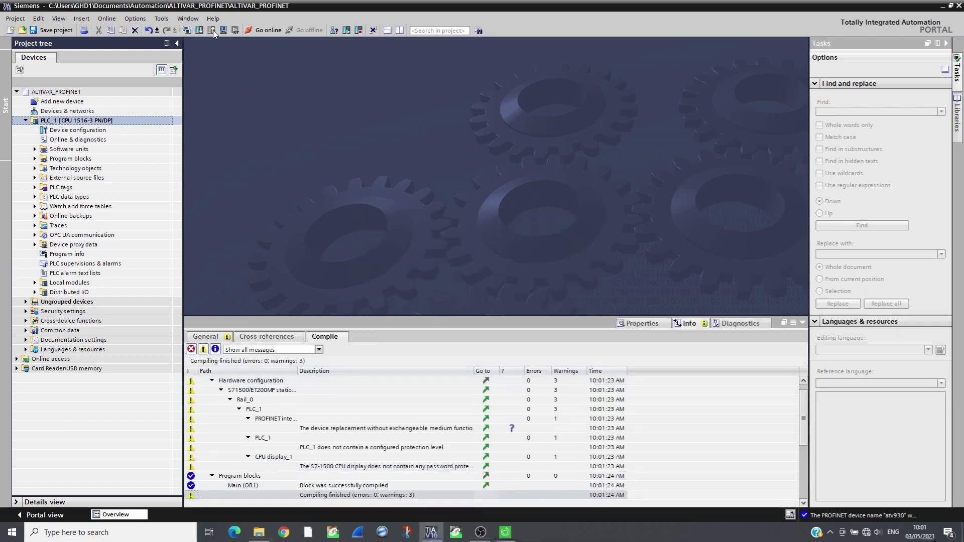
{"action": "left_click", "coordinate": [199, 30]}
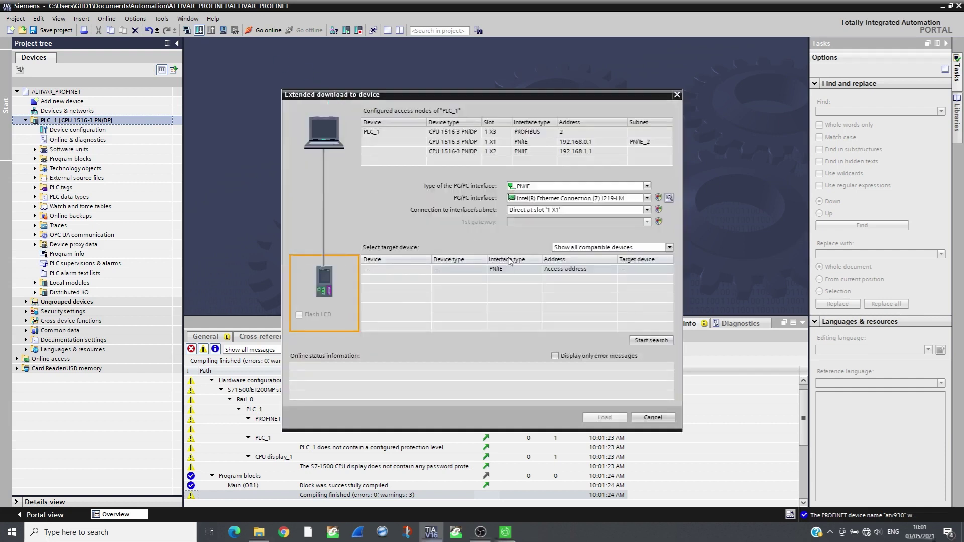
{"action": "left_click", "coordinate": [646, 342]}
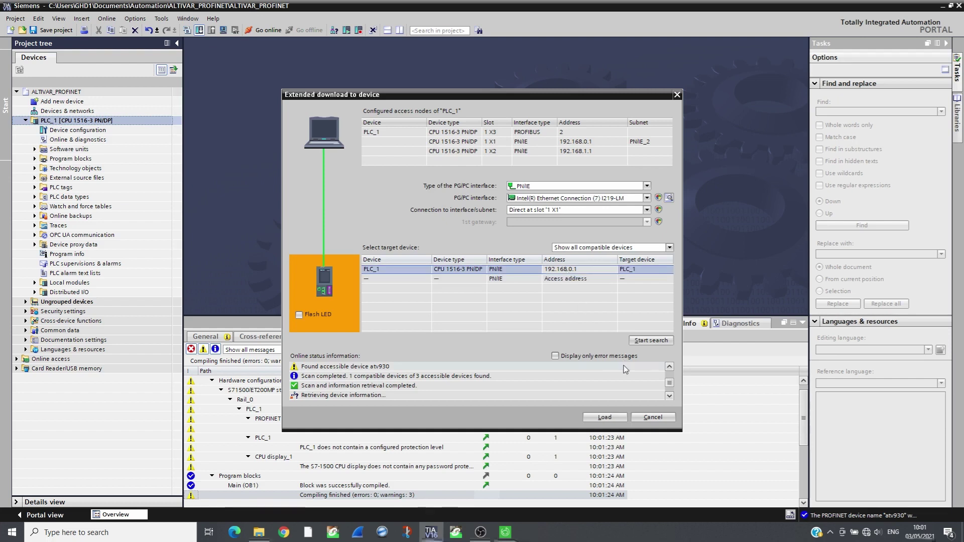
{"action": "left_click", "coordinate": [621, 418]}
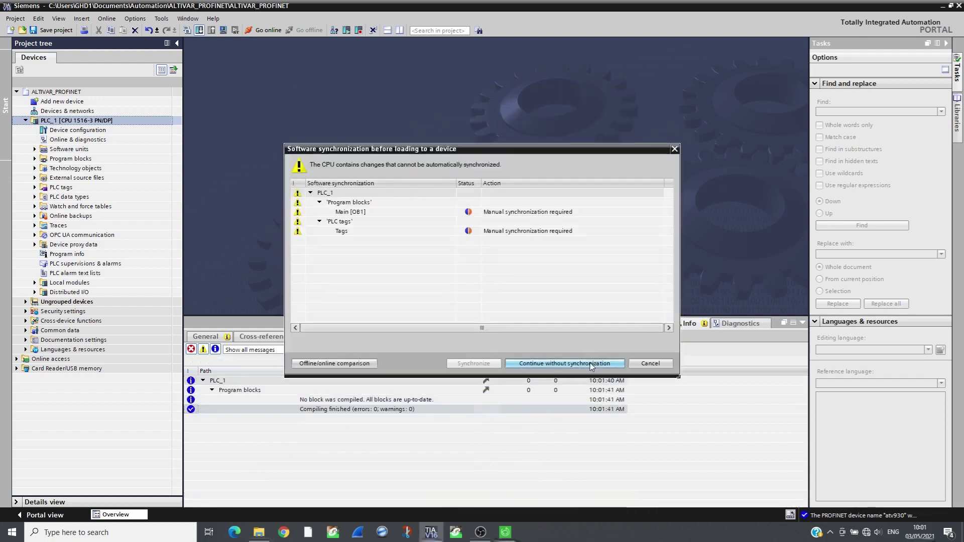
{"action": "left_click", "coordinate": [592, 363]}
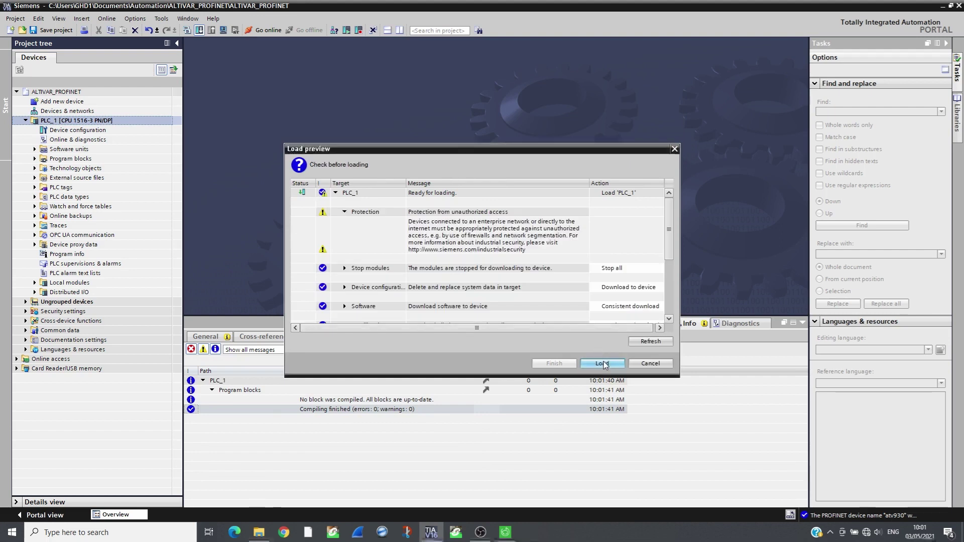
{"action": "left_click", "coordinate": [602, 363]}
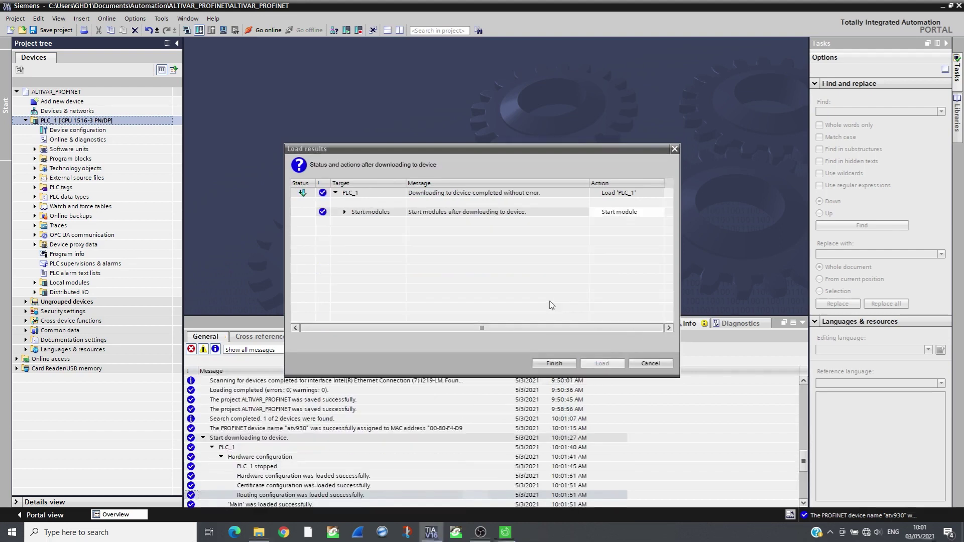
{"action": "left_click", "coordinate": [555, 363]}
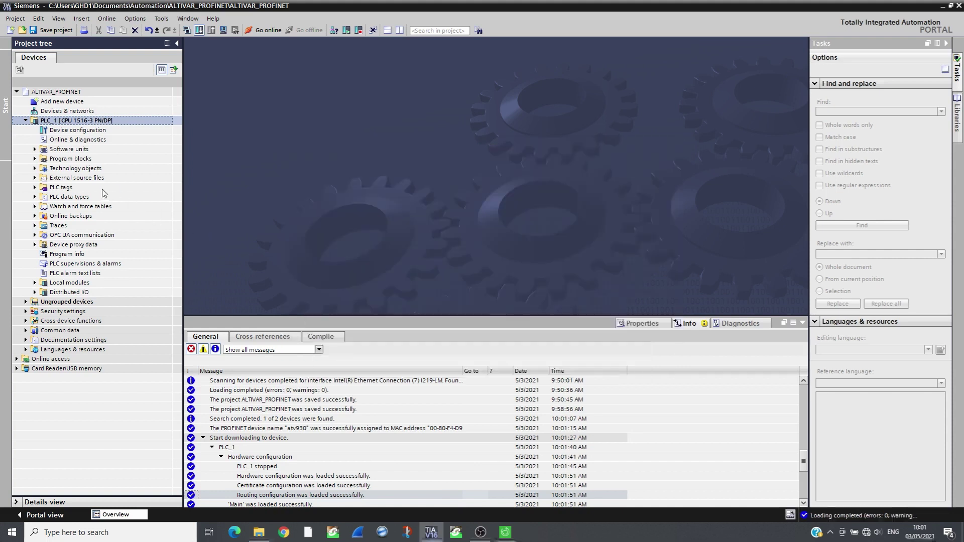
Add a new watch table with the ETA tag in its first row
{"action": "left_click", "coordinate": [35, 206]}
{"action": "left_click", "coordinate": [63, 215]}
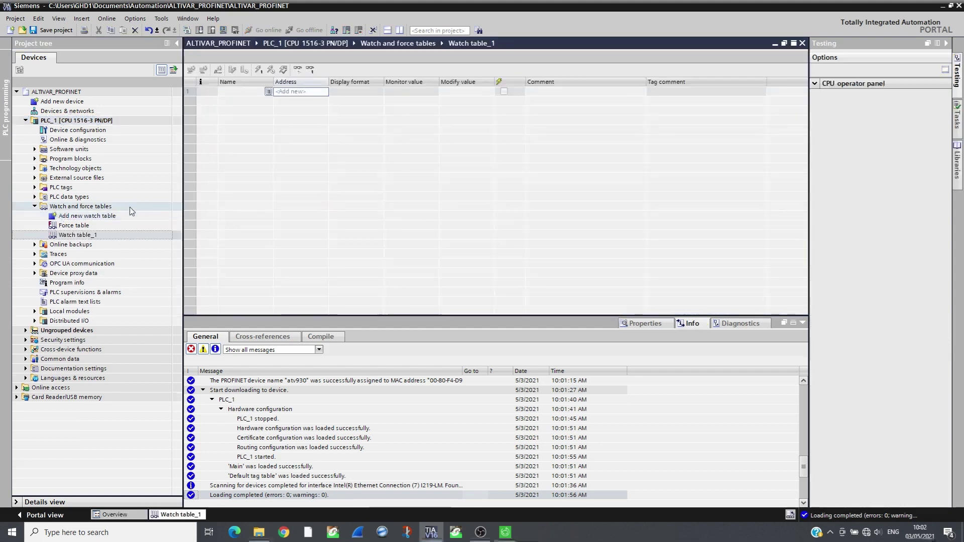
{"action": "left_click", "coordinate": [251, 91]}
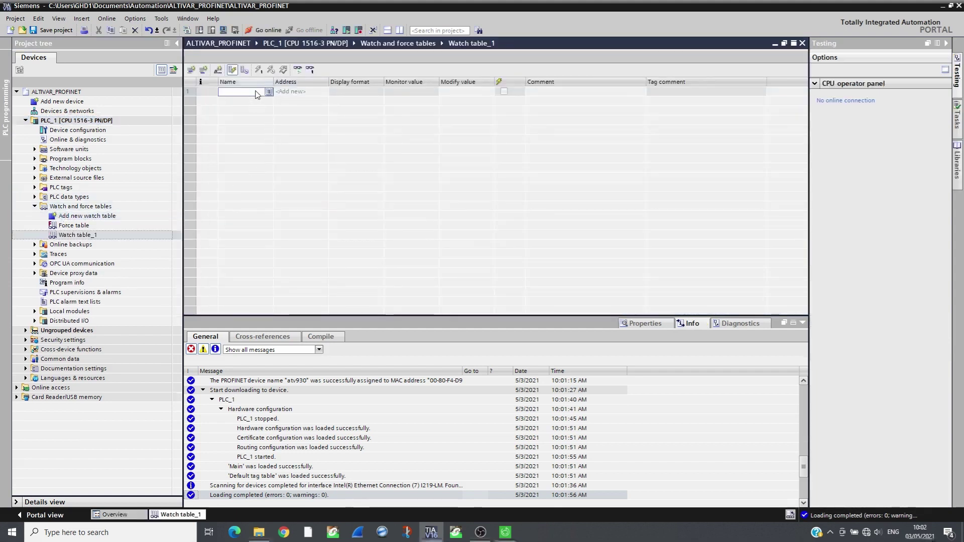
{"action": "left_click", "coordinate": [269, 92]}
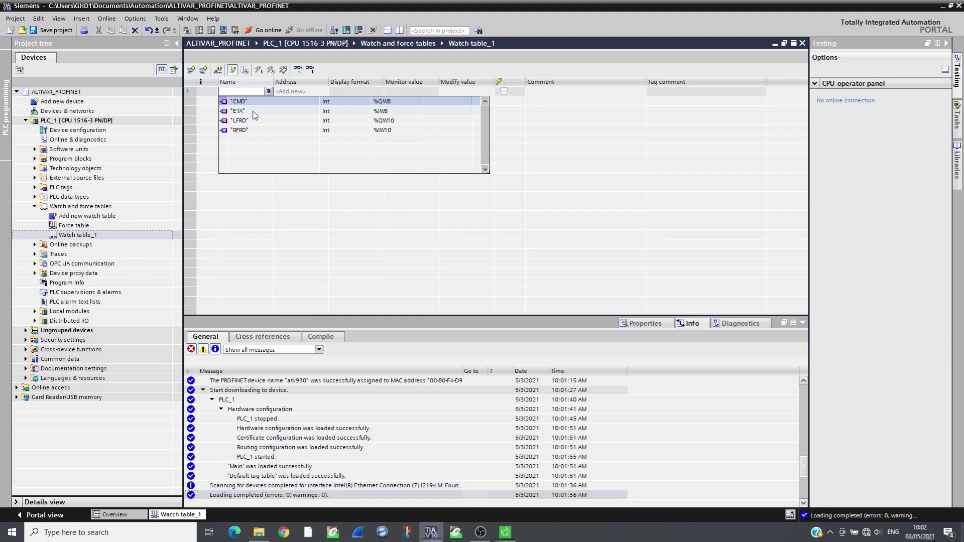
{"action": "left_click", "coordinate": [254, 111]}
Fill RFRD, CMD and LFRD below ETA, then go online to PLC_1 and monitor all values
{"action": "left_click", "coordinate": [263, 104]}
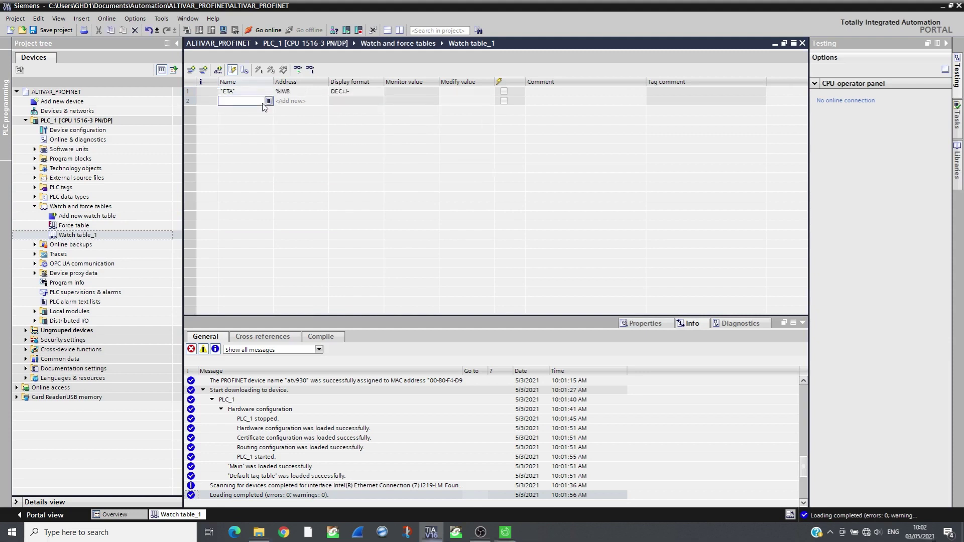
{"action": "left_click", "coordinate": [265, 94]}
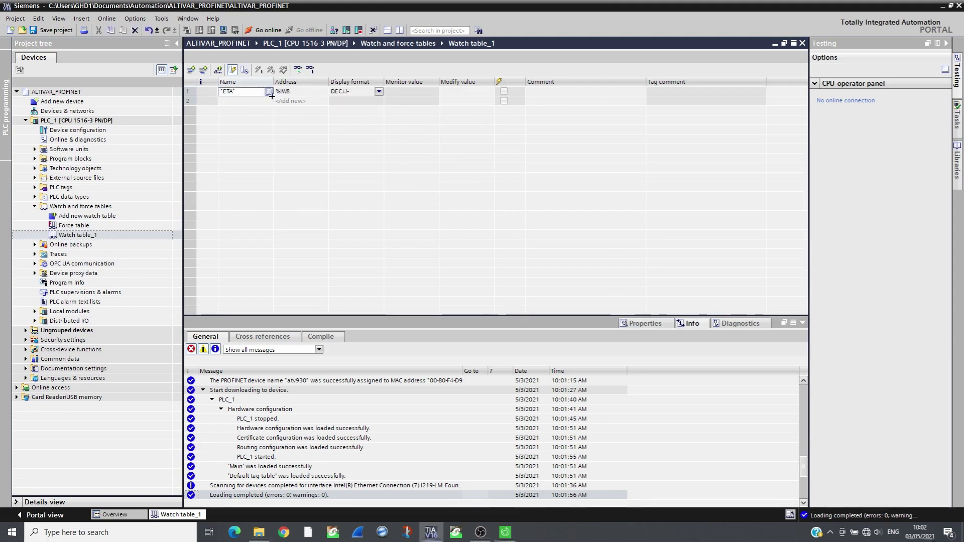
{"action": "left_click_drag", "start_coordinate": [272, 95], "coordinate": [273, 121]}
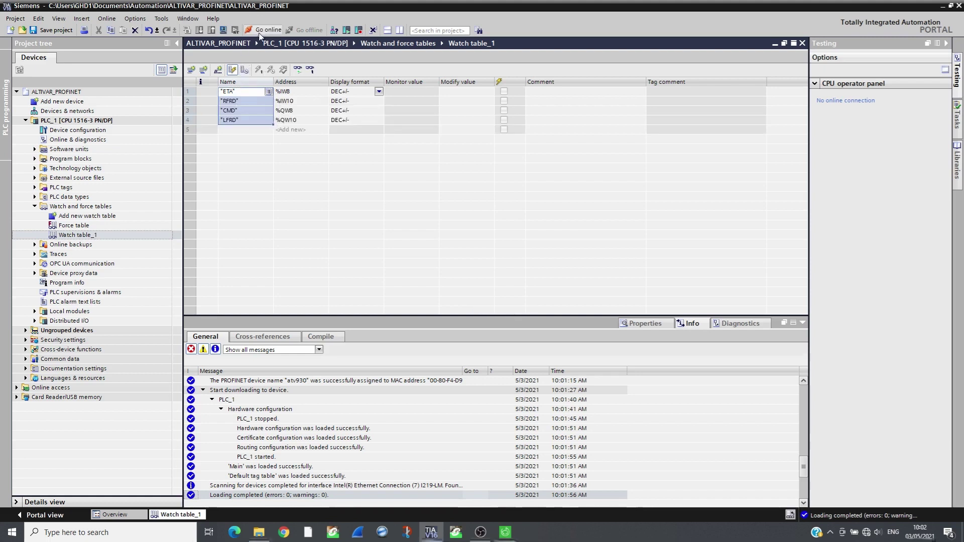
{"action": "left_click", "coordinate": [261, 32]}
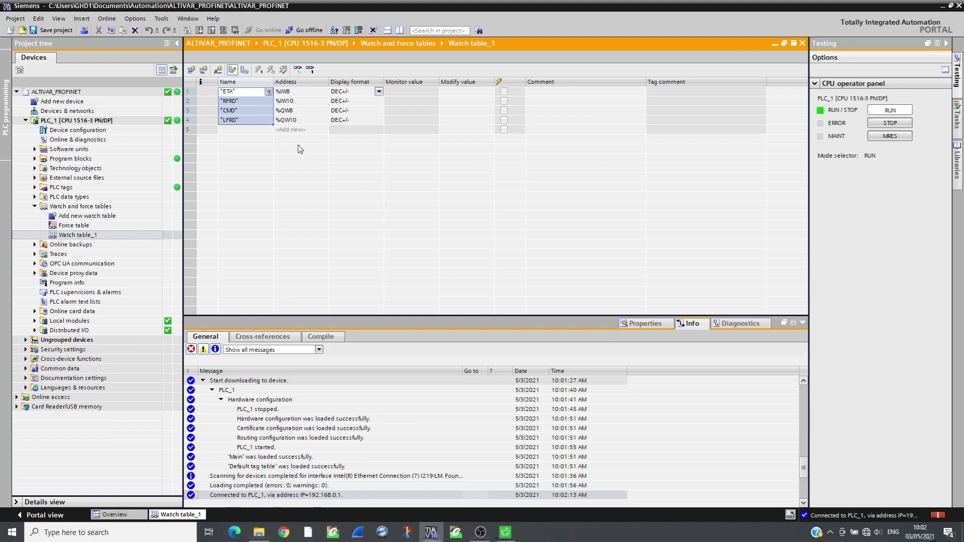
{"action": "left_click", "coordinate": [298, 70]}
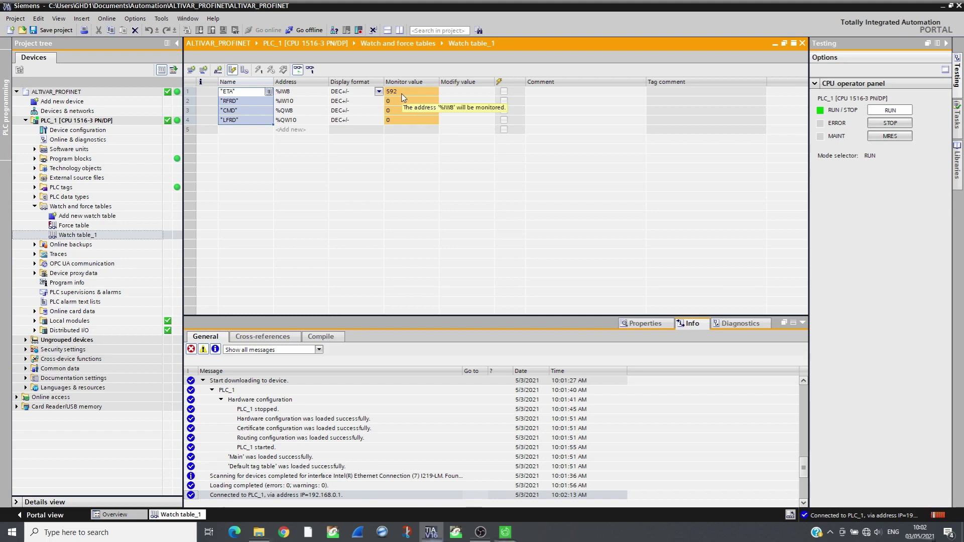
Write CMD modify values 6 and then 7 to the drive
{"action": "left_click", "coordinate": [450, 111]}
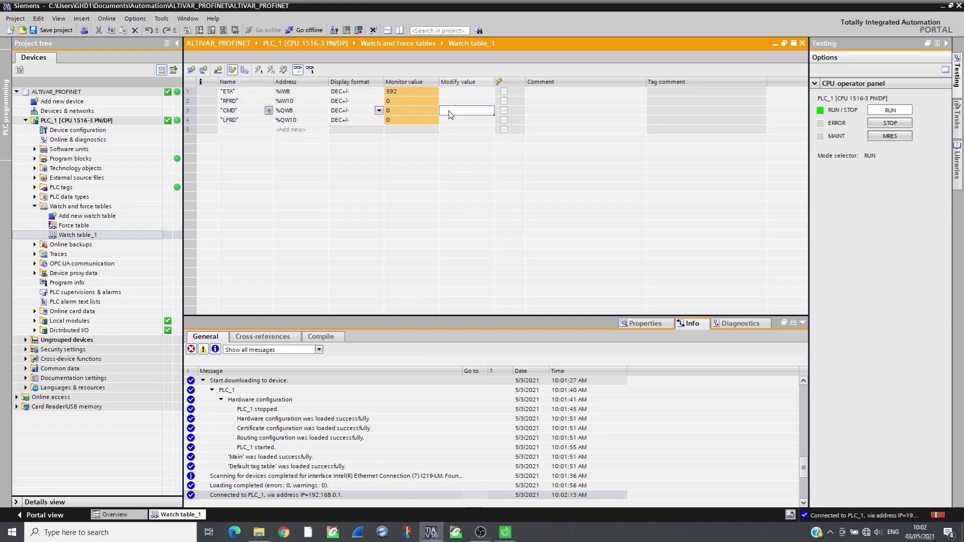
{"action": "left_click", "coordinate": [450, 111]}
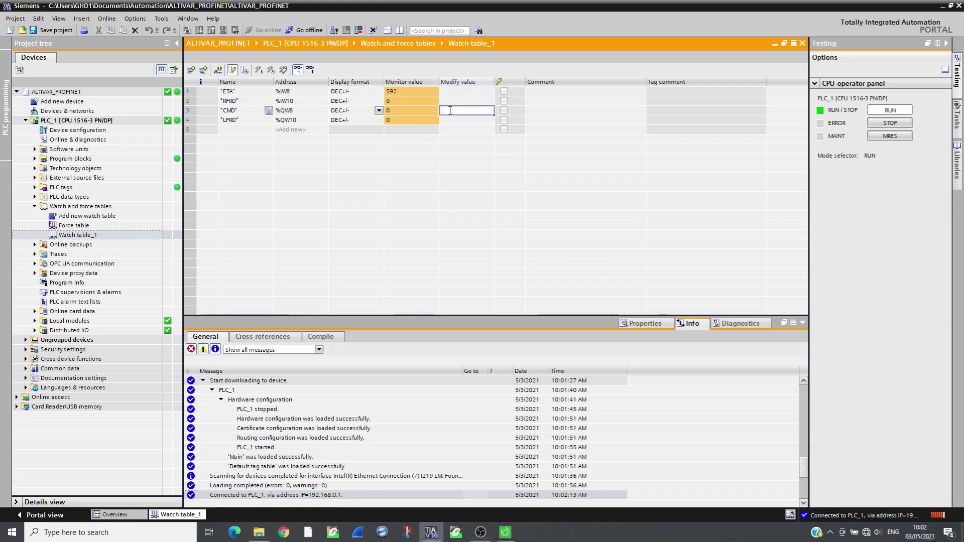
{"action": "type", "text": "6"}
{"action": "key", "text": "Return"}
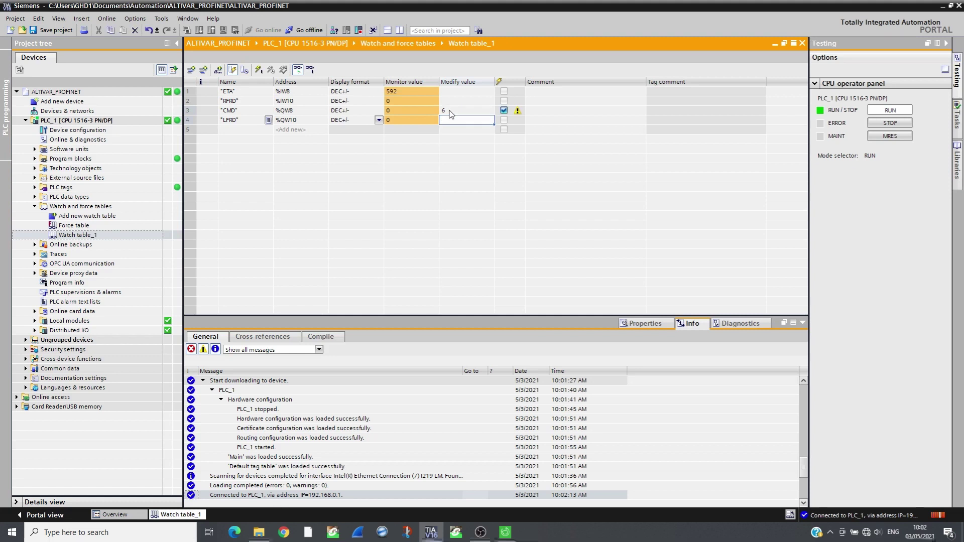
{"action": "left_click", "coordinate": [259, 70]}
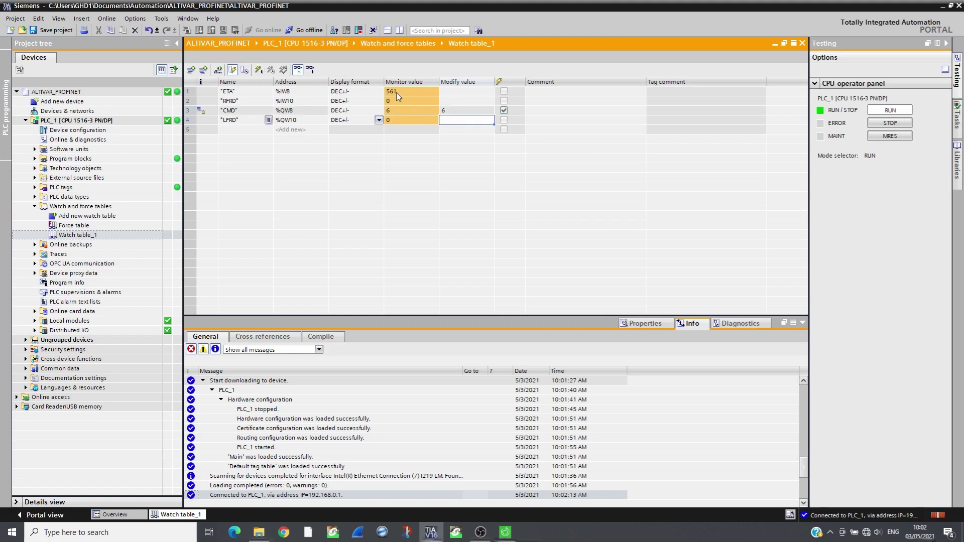
{"action": "left_click", "coordinate": [450, 111]}
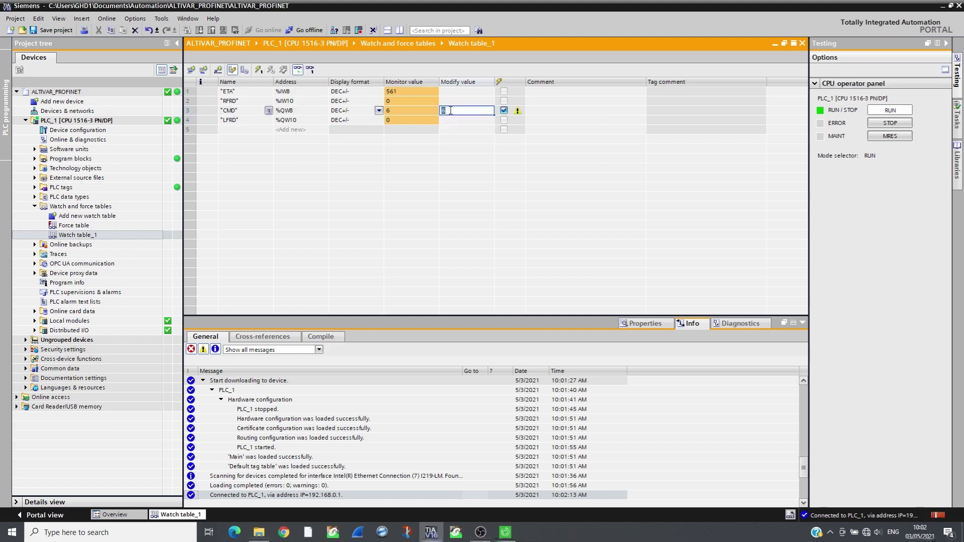
{"action": "type", "text": "7"}
{"action": "key", "text": "Return"}
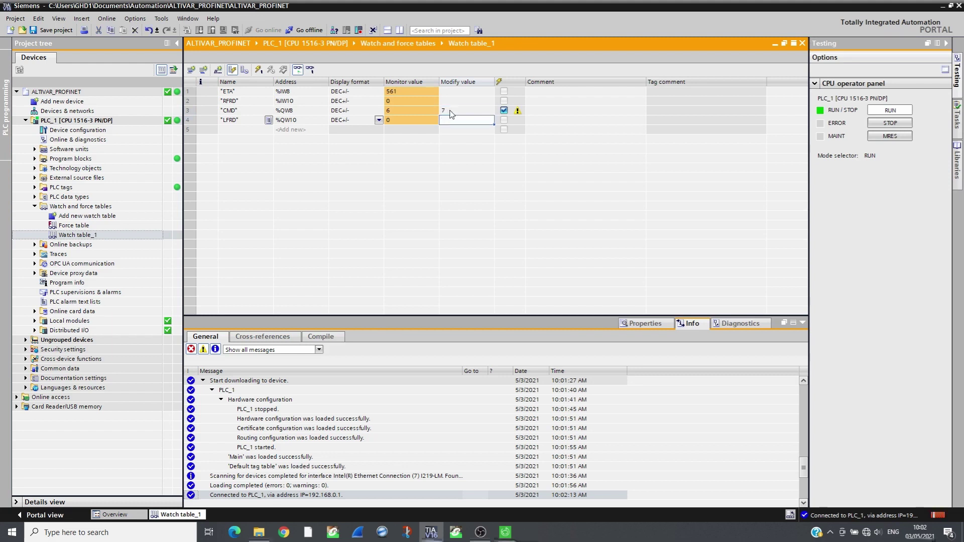
{"action": "left_click", "coordinate": [259, 69]}
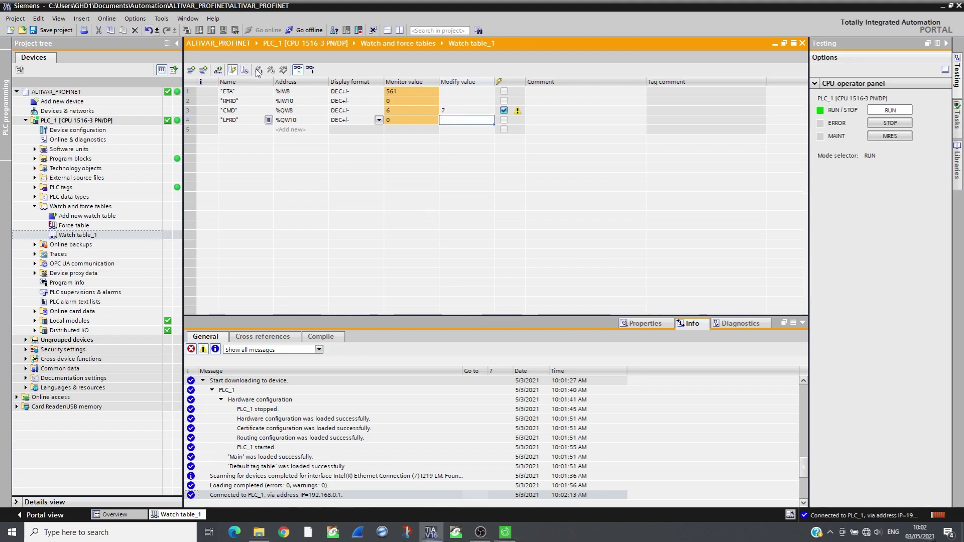
Write LFRD 1500 and CMD 15, then check SoMove's dashboard shows 1500 rpm at 50 Hz
{"action": "left_click", "coordinate": [451, 120]}
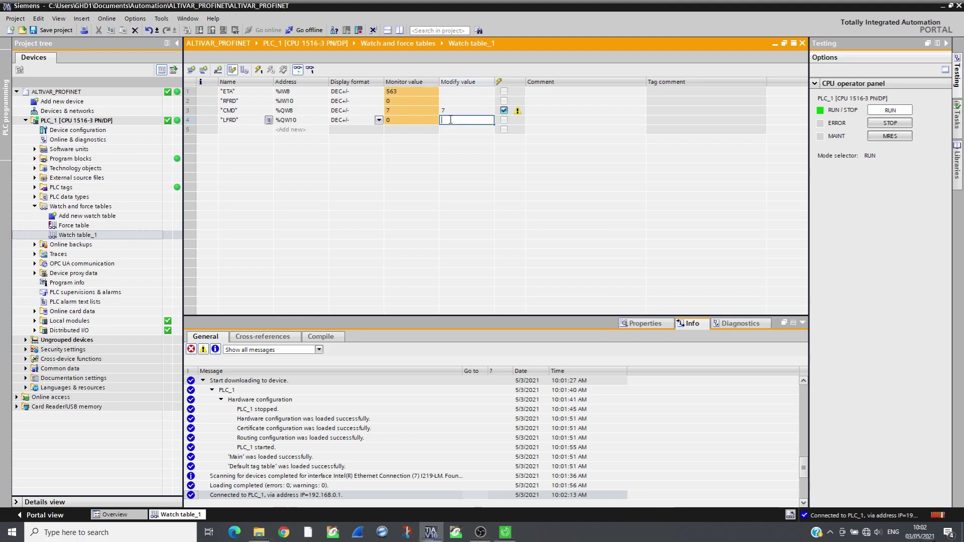
{"action": "key", "text": "Return"}
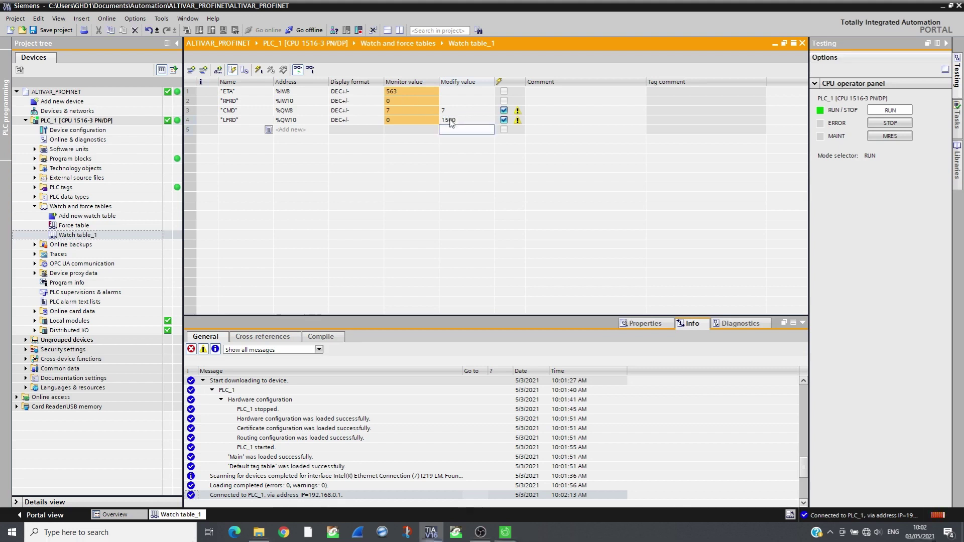
{"action": "left_click", "coordinate": [260, 71]}
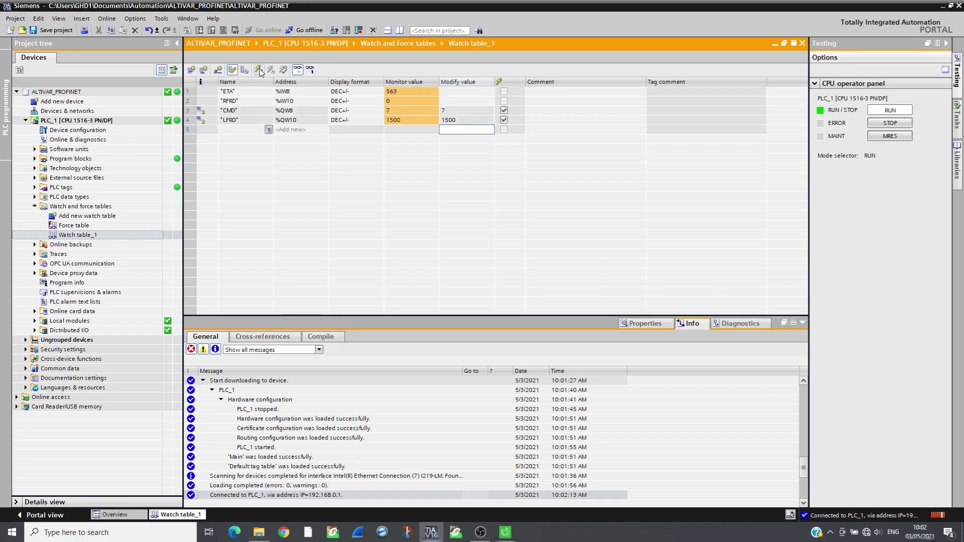
{"action": "left_click", "coordinate": [465, 110]}
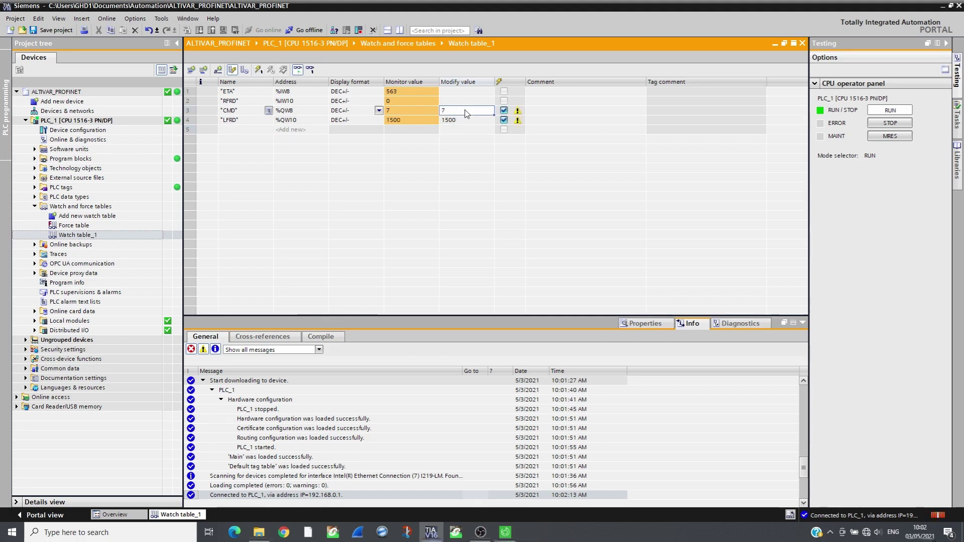
{"action": "left_click", "coordinate": [465, 110]}
{"action": "type", "text": "15"}
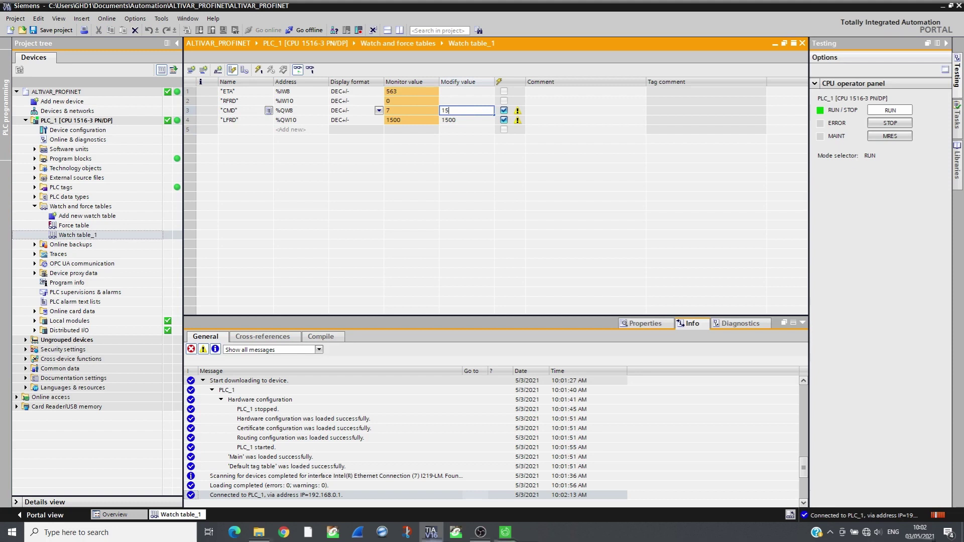
{"action": "key", "text": "Return"}
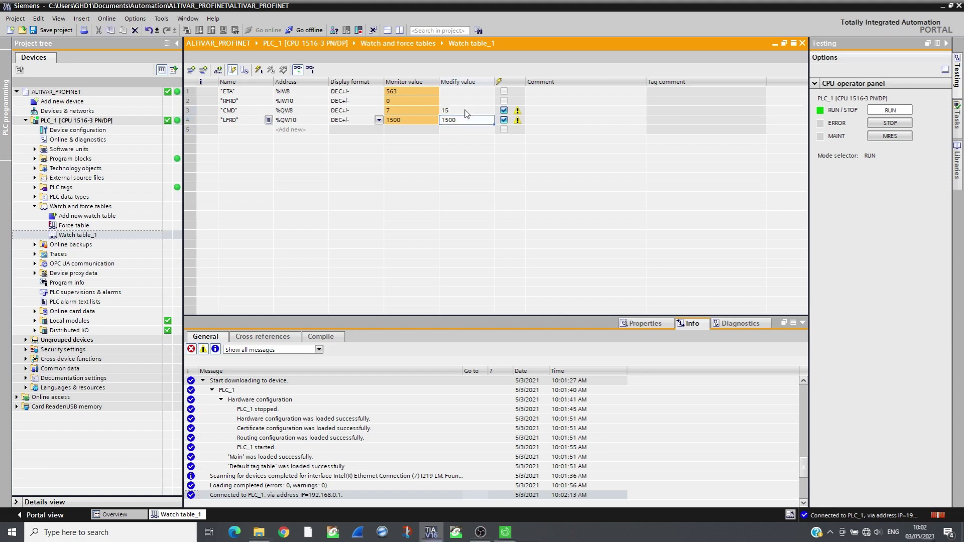
{"action": "left_click", "coordinate": [256, 73]}
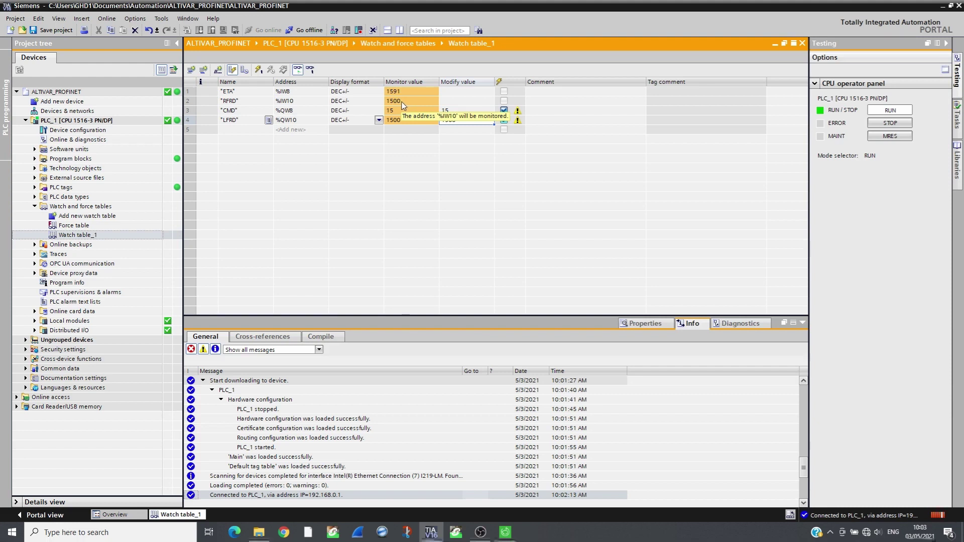
{"action": "key", "text": "alt+Tab"}
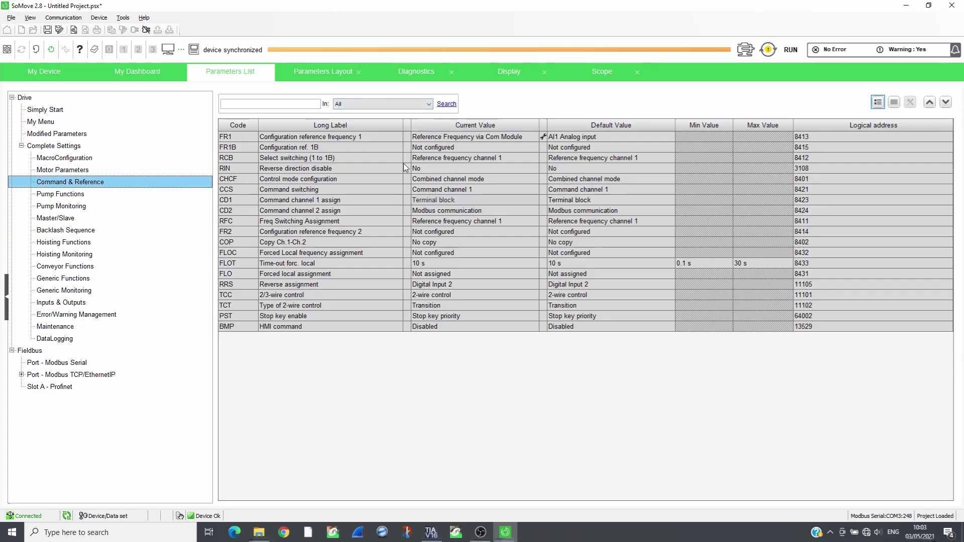
{"action": "left_click", "coordinate": [136, 72]}
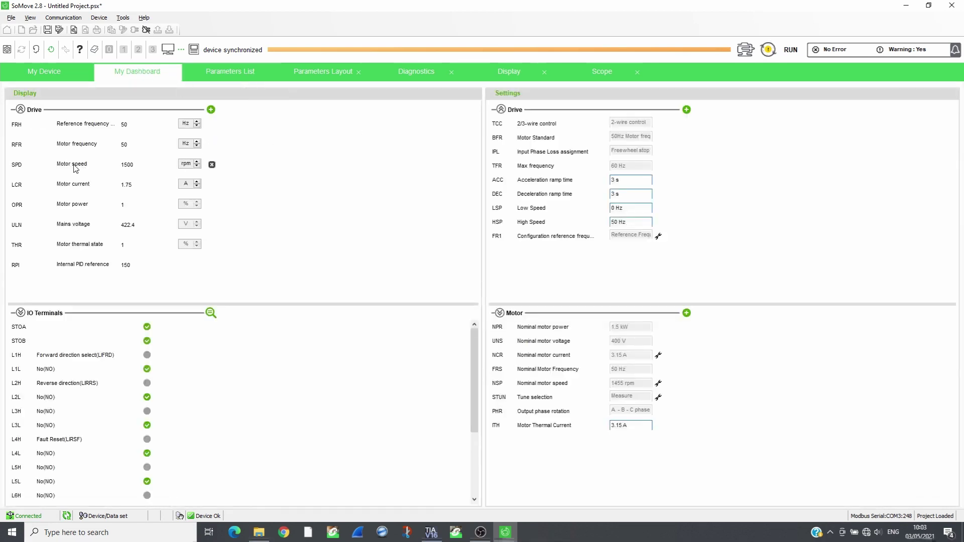
Back in the watch table, write CMD value 7 to stop the motor
{"action": "key", "text": "alt+Tab"}
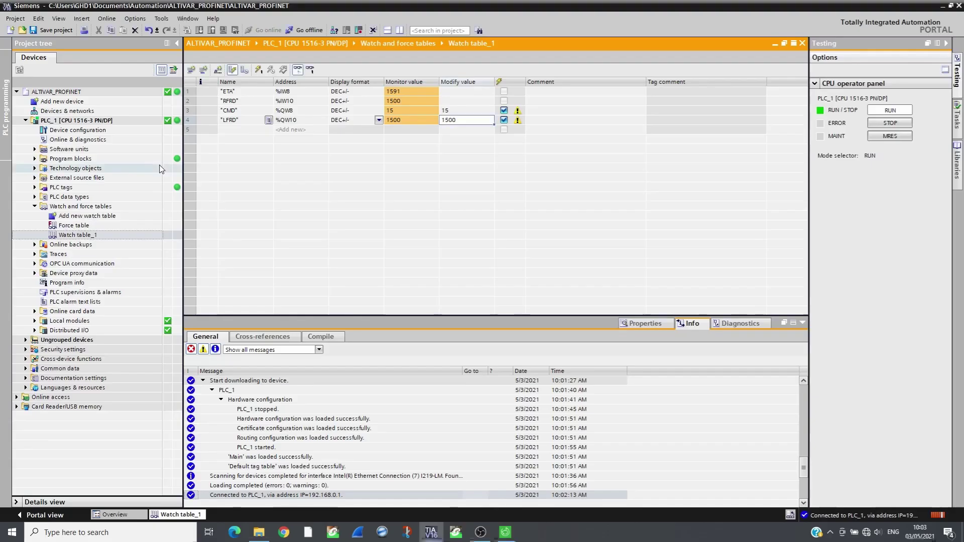
{"action": "double_click", "coordinate": [453, 110]}
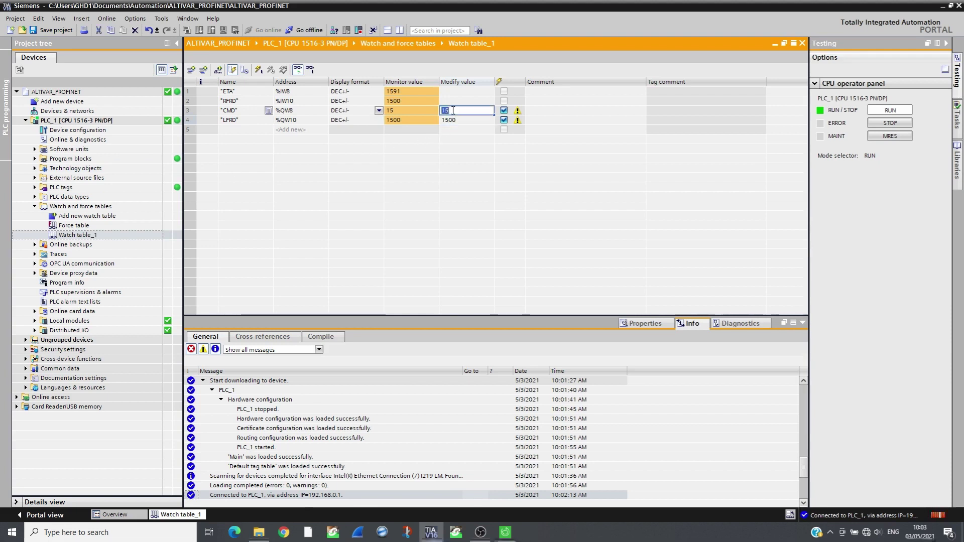
{"action": "type", "text": "7"}
{"action": "key", "text": "Return"}
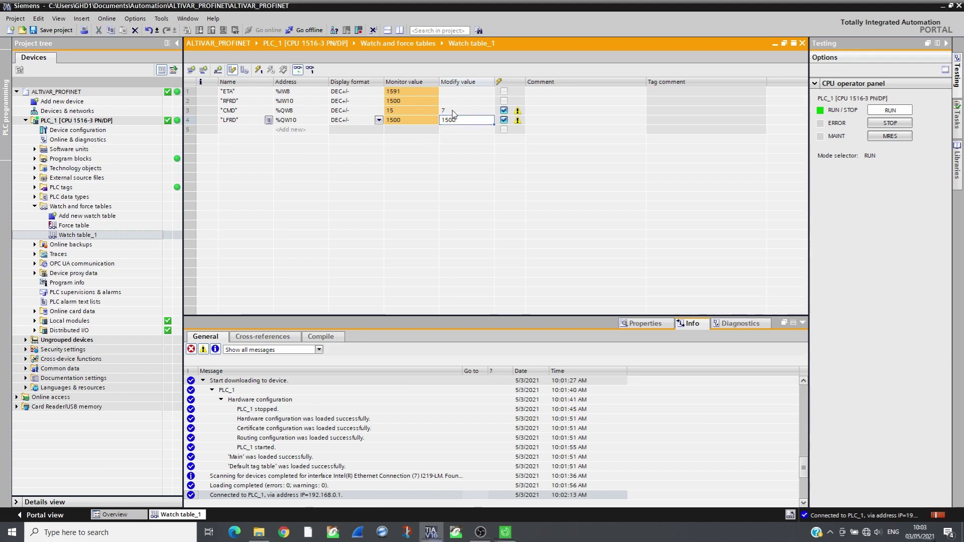
{"action": "left_click", "coordinate": [259, 70]}
Watch SoMove's dashboard as the drive decelerates, showing 1250 rpm at 41.6 Hz
{"action": "key", "text": "alt+Tab"}
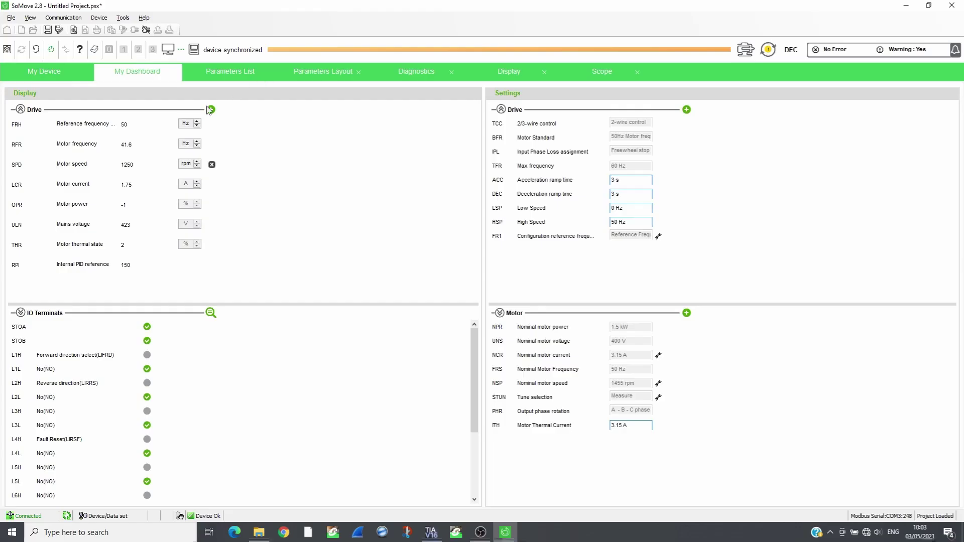